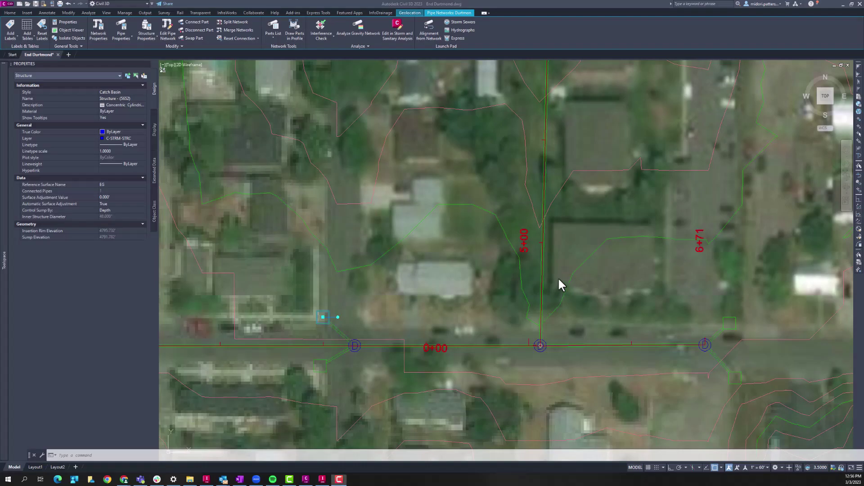
Grip-move the catch basin from beside the house onto the road pipe at the west manhole
scroll(558, 266, "down", 2)
scroll(559, 266, "down", 2)
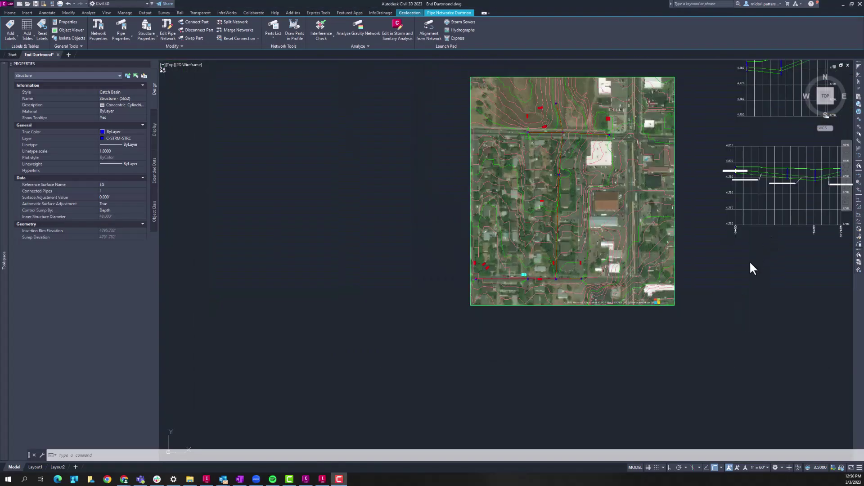
middle_click_drag(739, 284, 452, 386)
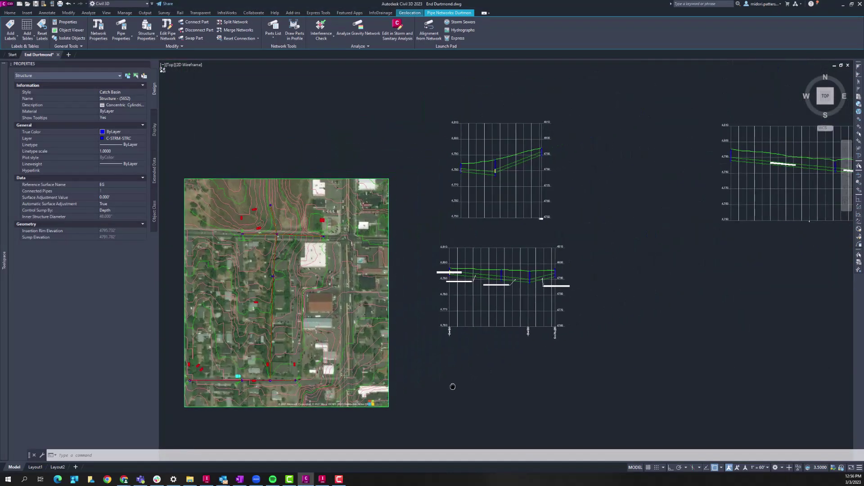
middle_click_drag(491, 347, 538, 331)
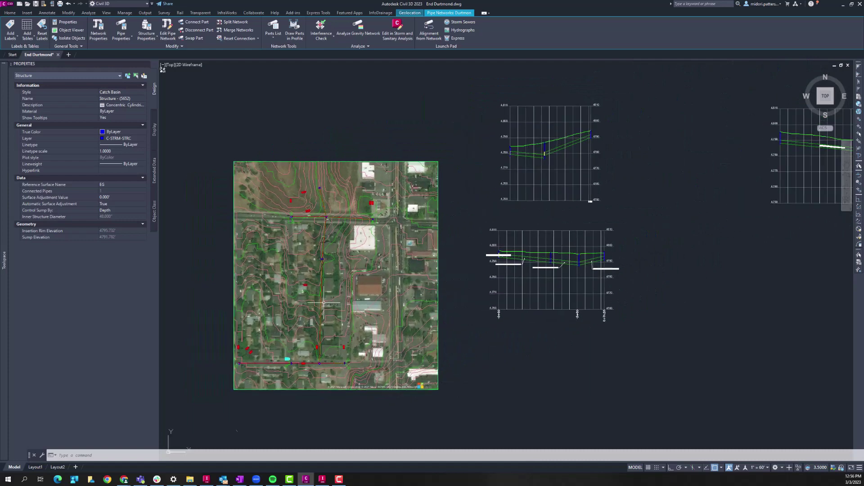
scroll(310, 381, "up", 4)
scroll(310, 381, "up", 1)
middle_click_drag(310, 381, 331, 340)
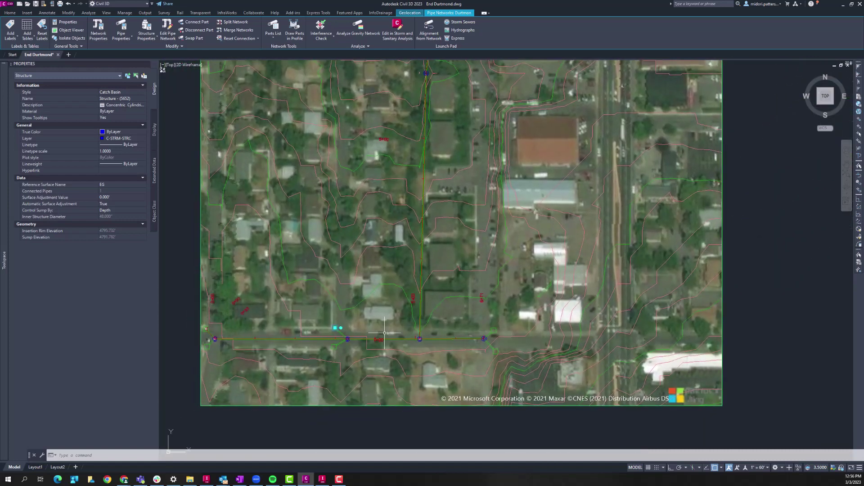
scroll(331, 340, "up", 3)
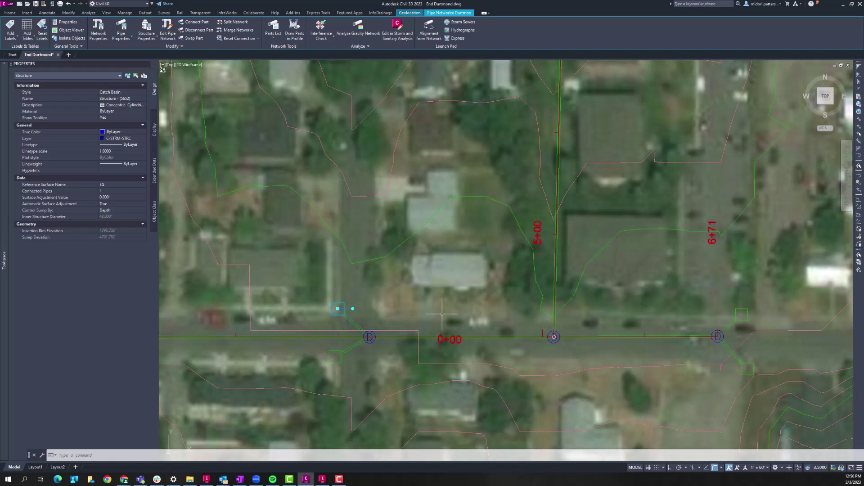
mouse_move(442, 314)
left_click(337, 308)
left_click(369, 337)
Clear the selection and select the 24-inch concrete storm pipe along the alignment
key("Escape")
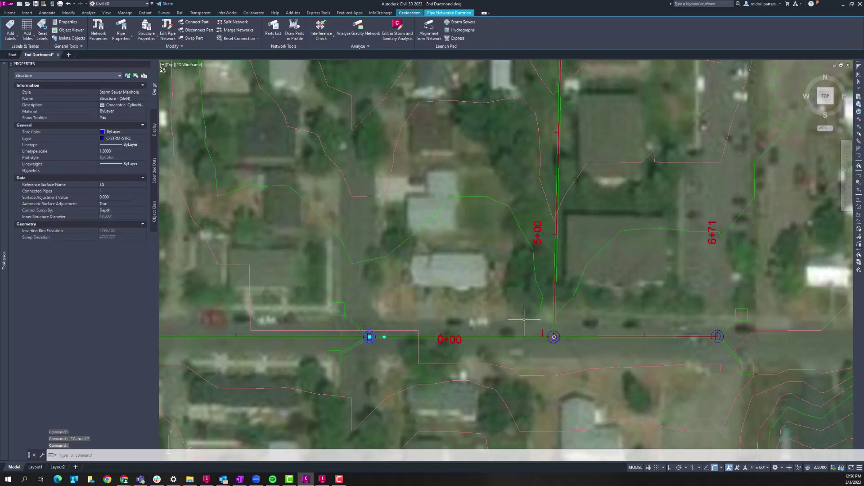
key("Escape")
left_click(555, 325)
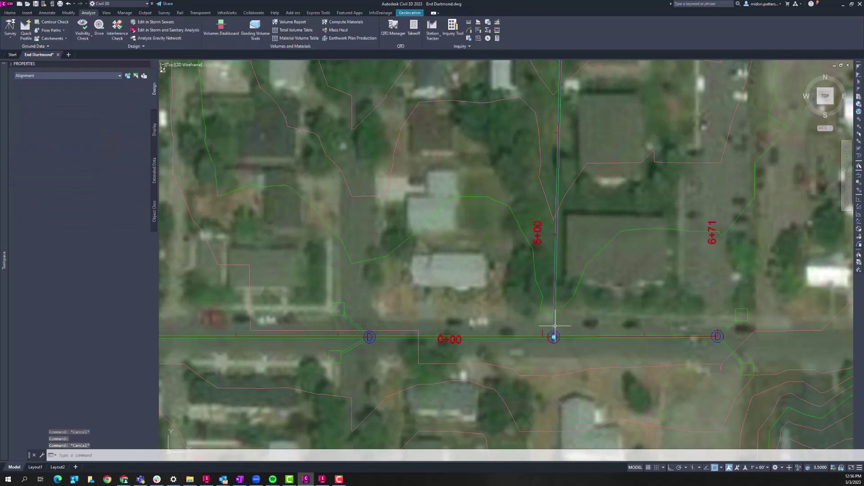
left_click(556, 326)
scroll(504, 86, "down", 10)
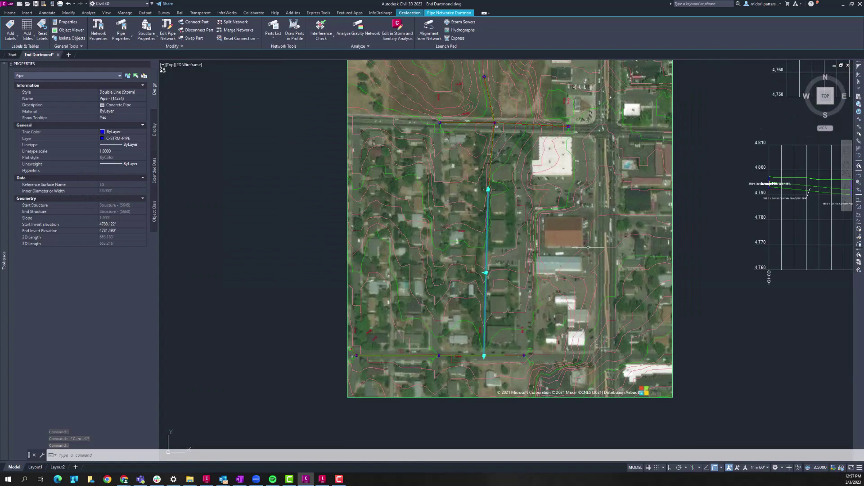
mouse_move(694, 254)
middle_mouse_down()
mouse_move(573, 265)
mouse_move(618, 251)
mouse_move(329, 319)
middle_mouse_up()
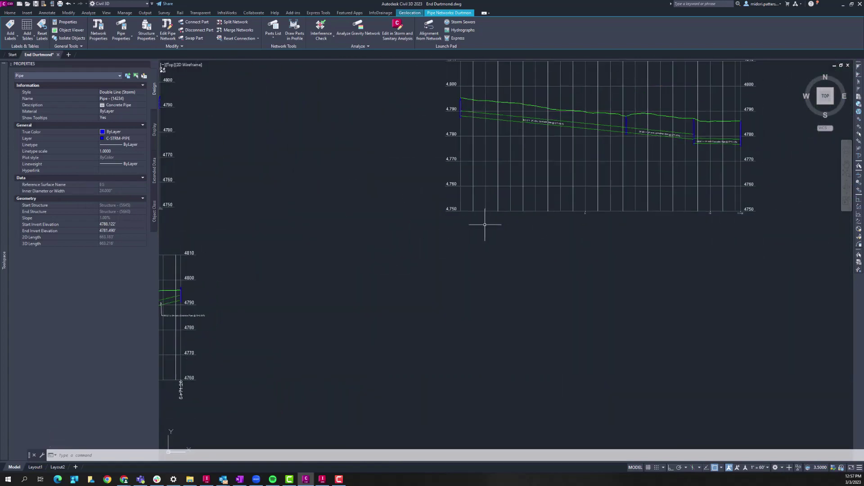
scroll(474, 271, "down", 2)
scroll(606, 272, "up", 2)
scroll(482, 293, "up", 2)
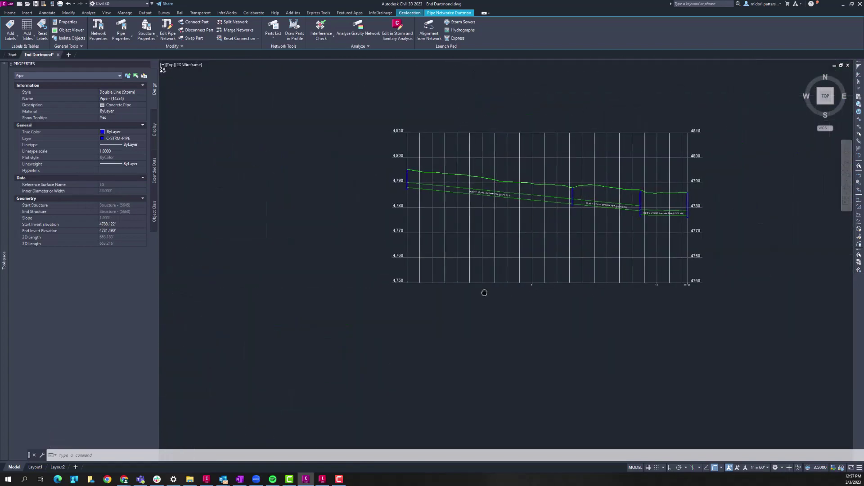
scroll(498, 154, "up", 5)
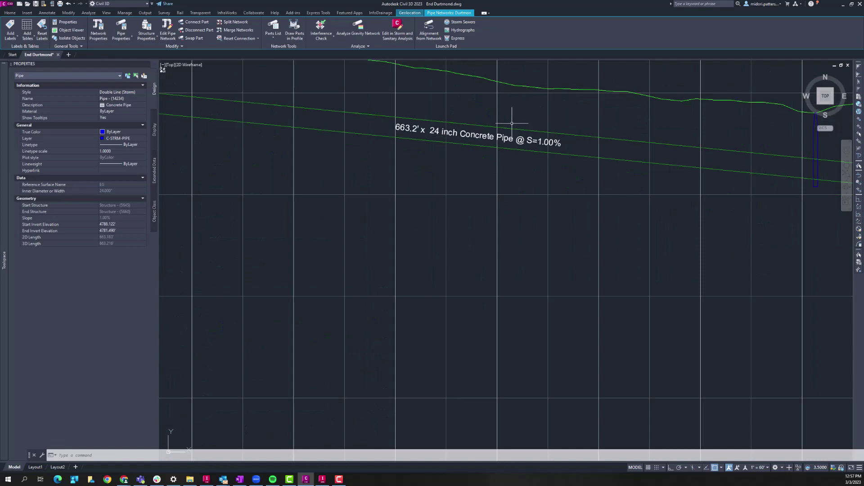
key("Escape")
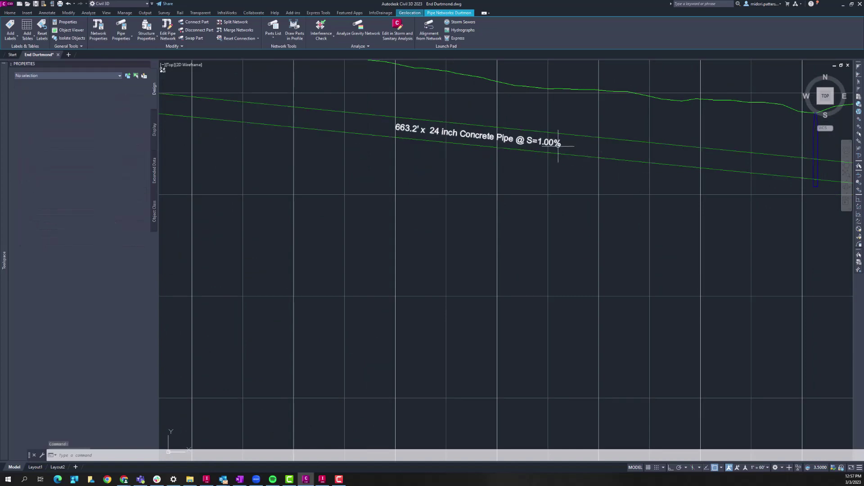
scroll(472, 188, "down", 6)
middle_click_drag(500, 205, 733, 220)
scroll(733, 221, "down", 2)
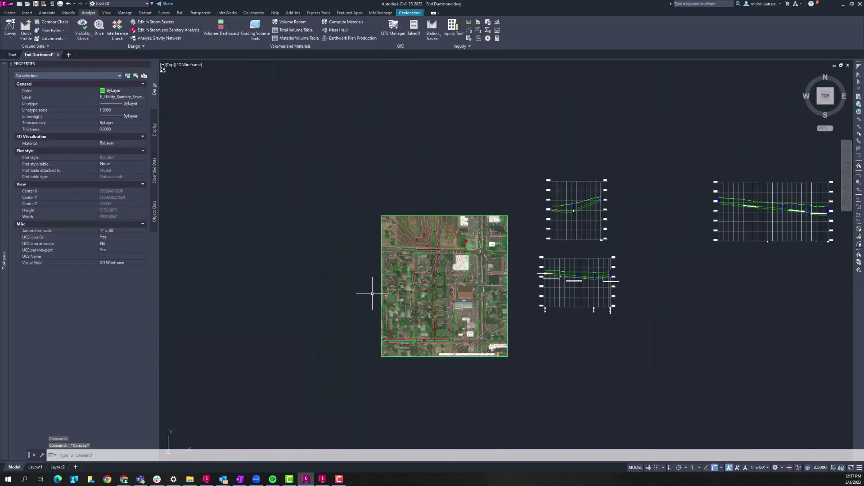
scroll(455, 315, "up", 5)
scroll(454, 316, "up", 1)
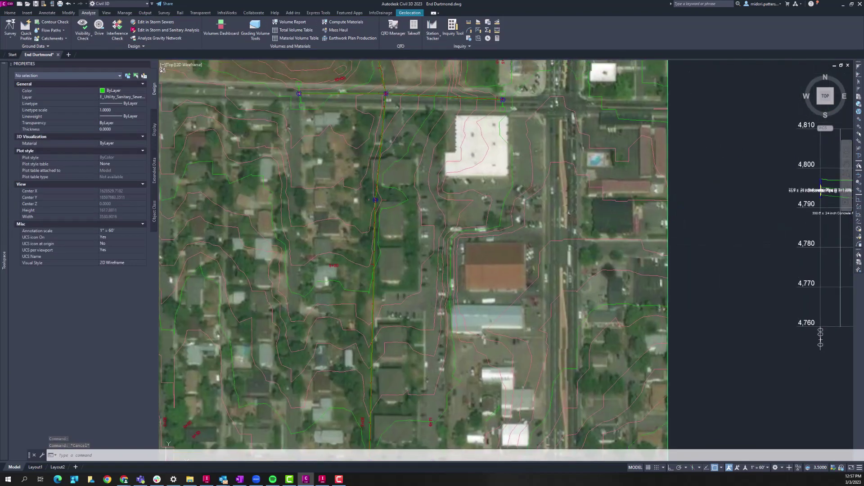
scroll(448, 272, "down", 1)
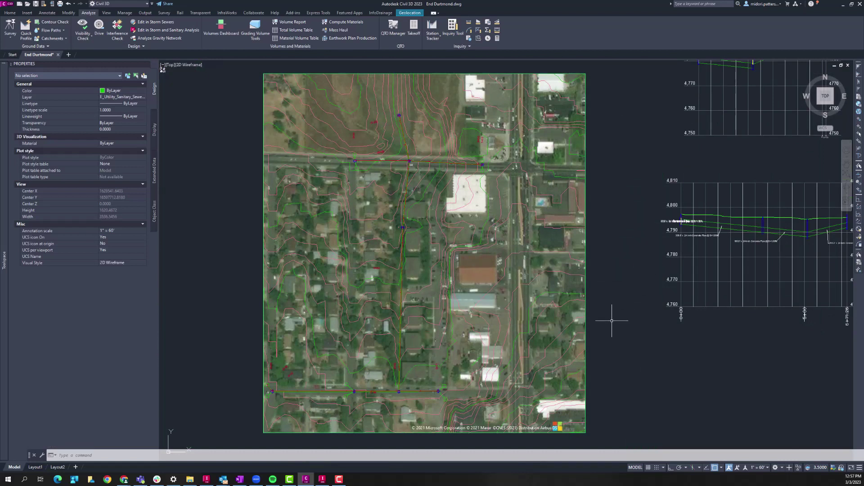
key("Escape")
key("Escape")
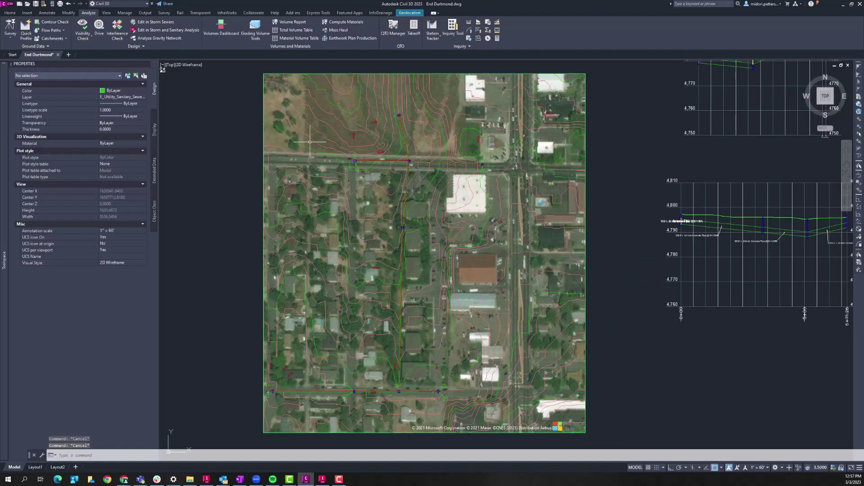
Start an Export to InfoDrainage into a new file named test.iddx
left_click(381, 11)
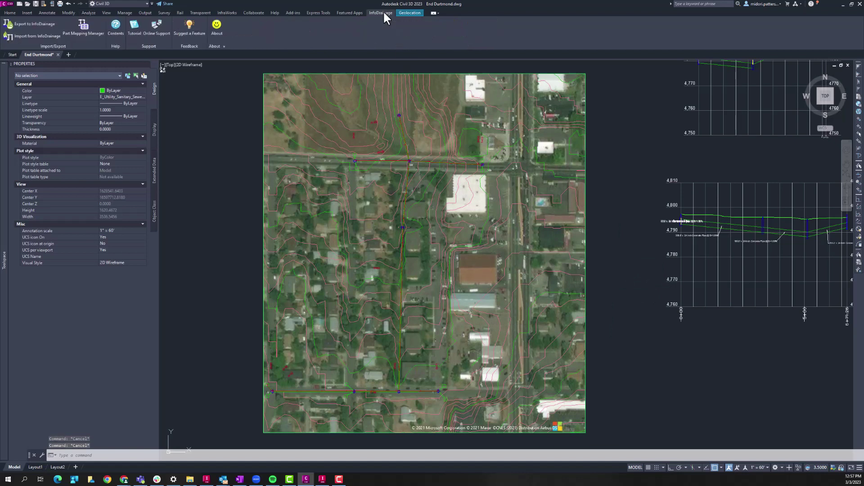
left_click(39, 25)
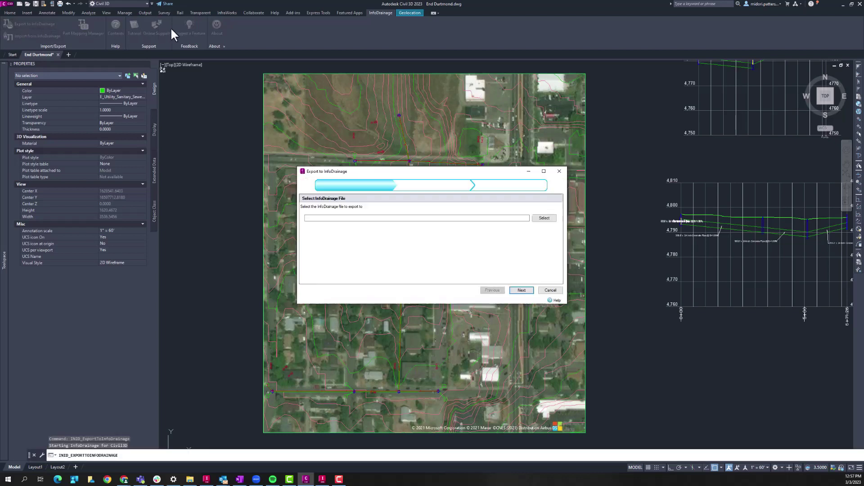
left_click(544, 218)
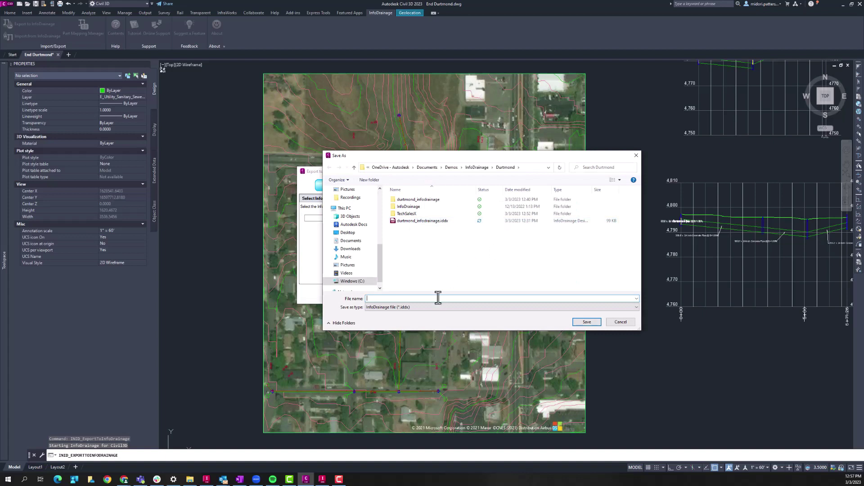
type("test")
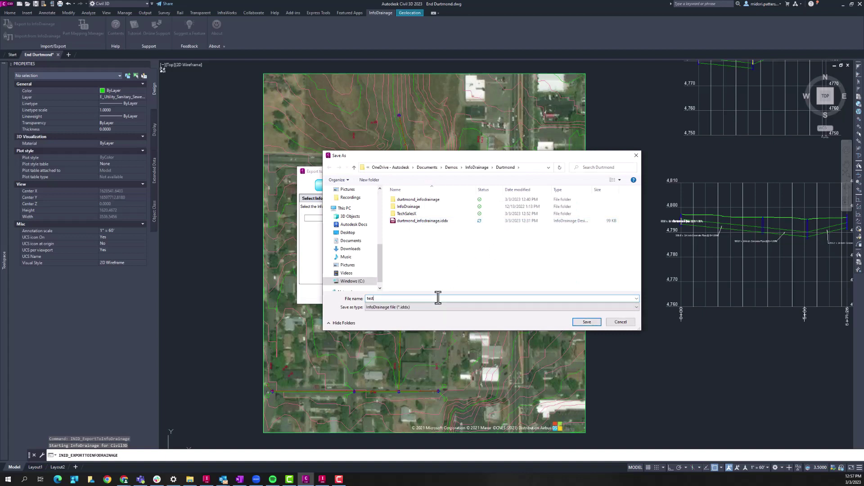
left_click(582, 323)
Include the Durtmon network and continue to the Parts Mapping Manager
left_click(522, 291)
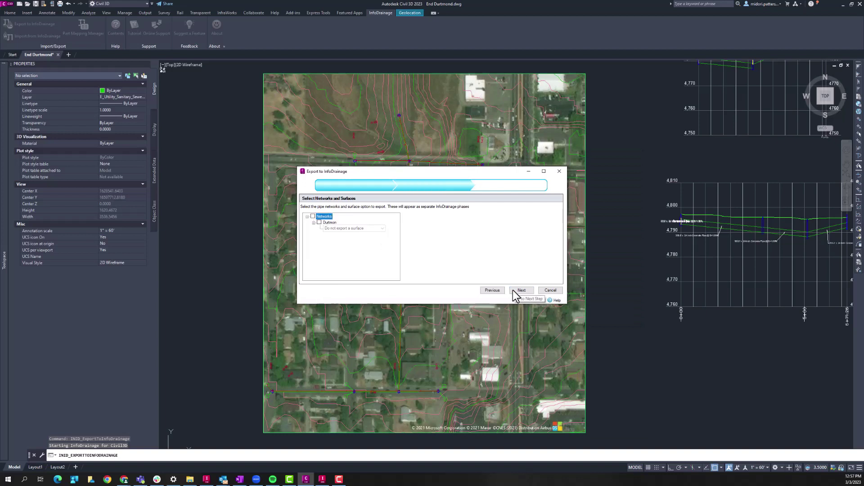
left_click(319, 222)
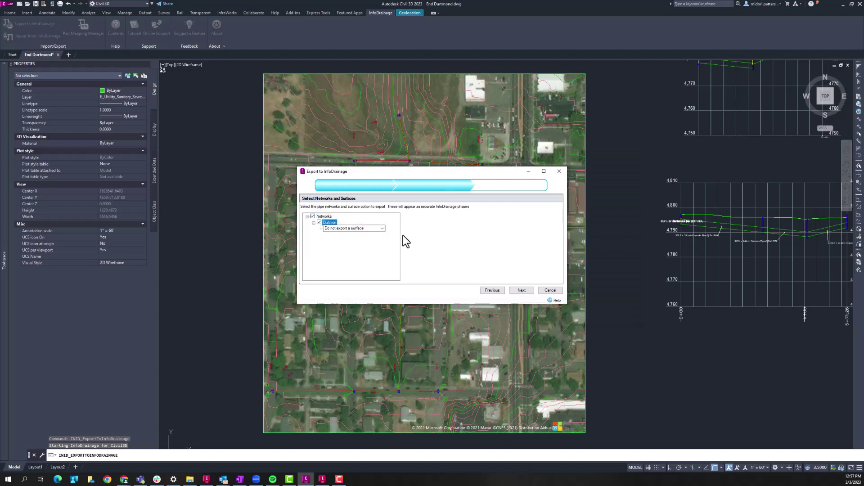
left_click(521, 290)
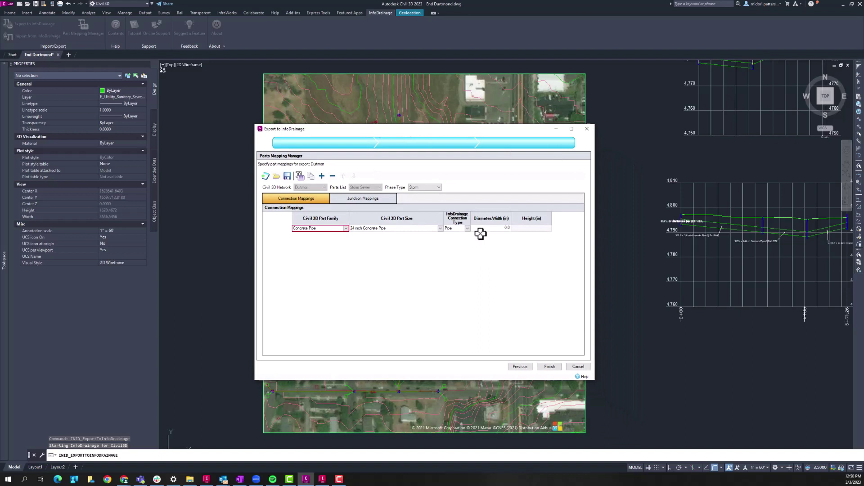
Map the first junction as rectangular with length 1.5
left_click(491, 228)
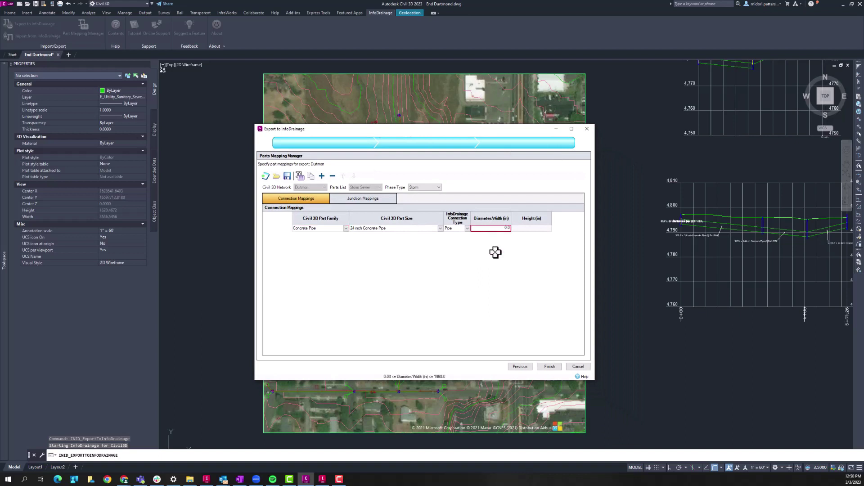
left_click(372, 200)
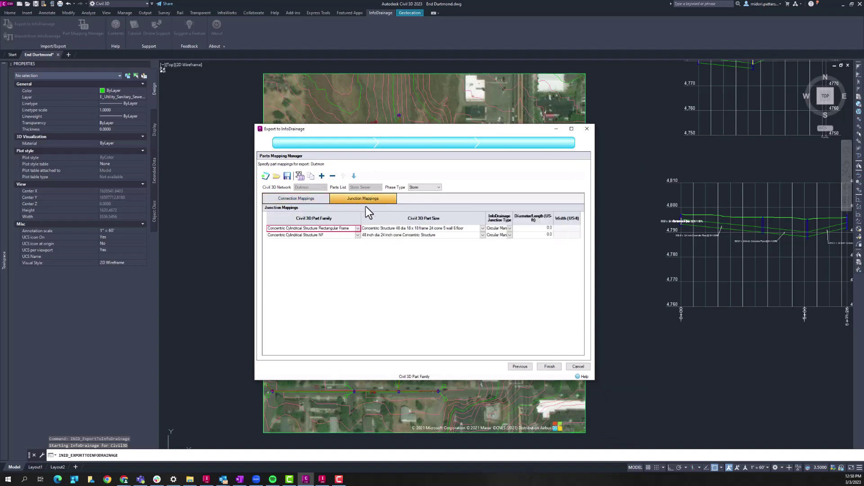
left_click(542, 227)
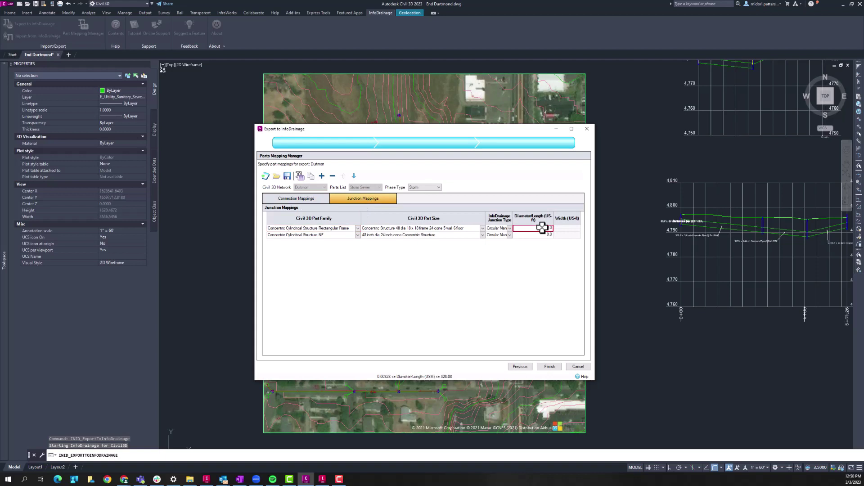
left_click(509, 229)
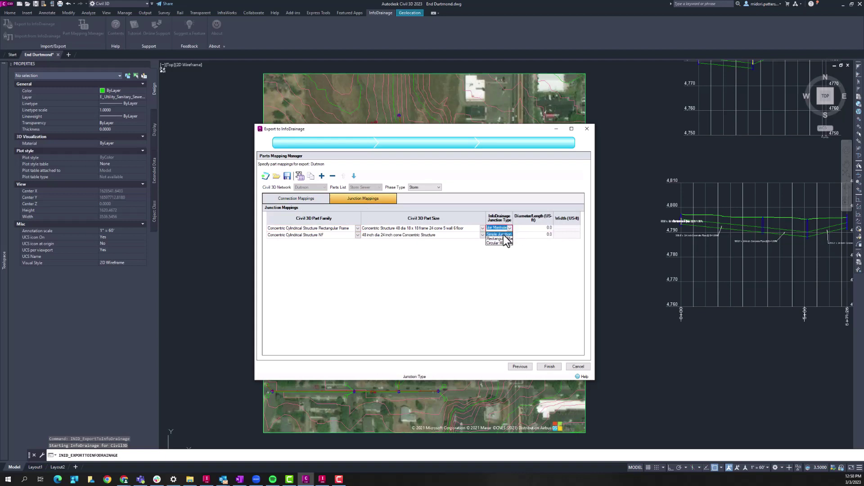
left_click(502, 239)
left_click(542, 228)
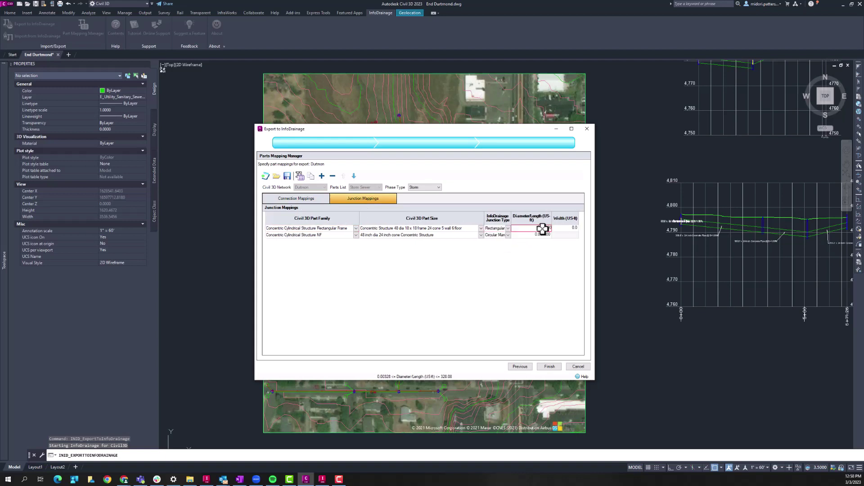
type("1.5")
left_click(571, 228)
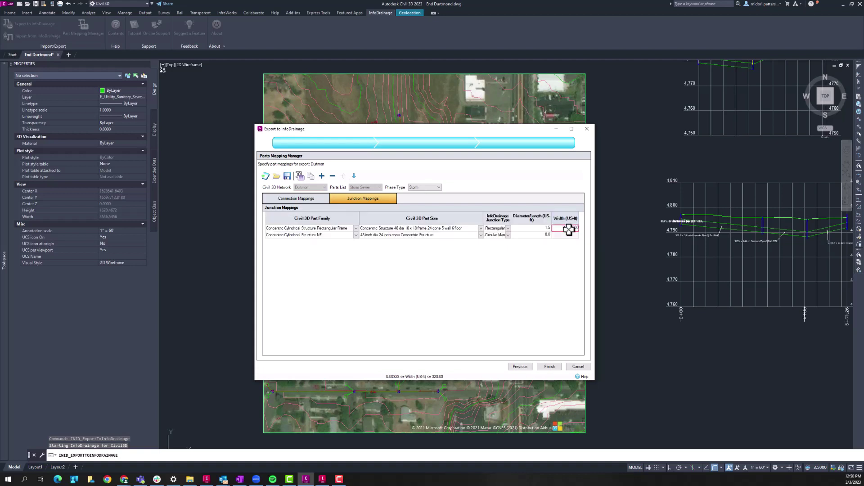
Set the second junction's diameter to 4 and finish the export to InfoDrainage
left_click(532, 235)
type("4")
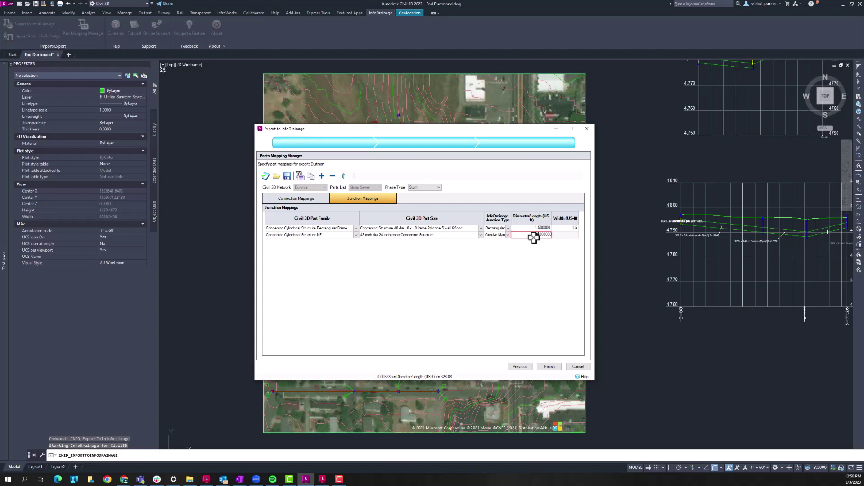
left_click(557, 367)
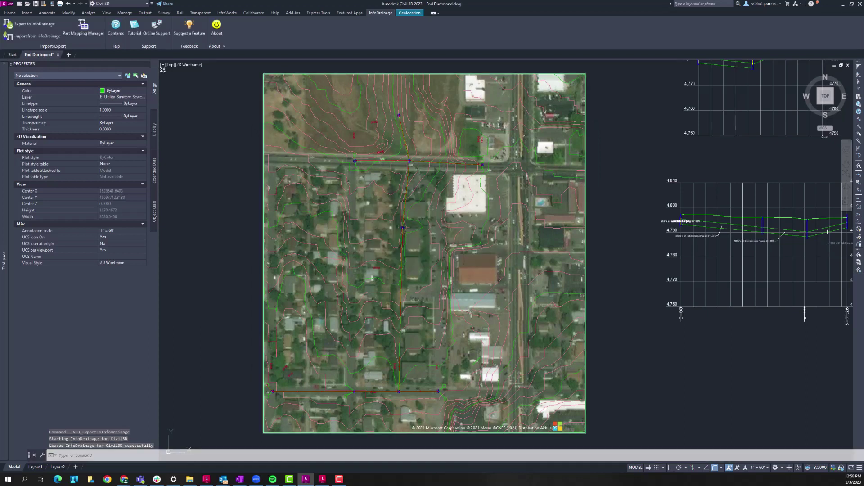
mouse_move(464, 247)
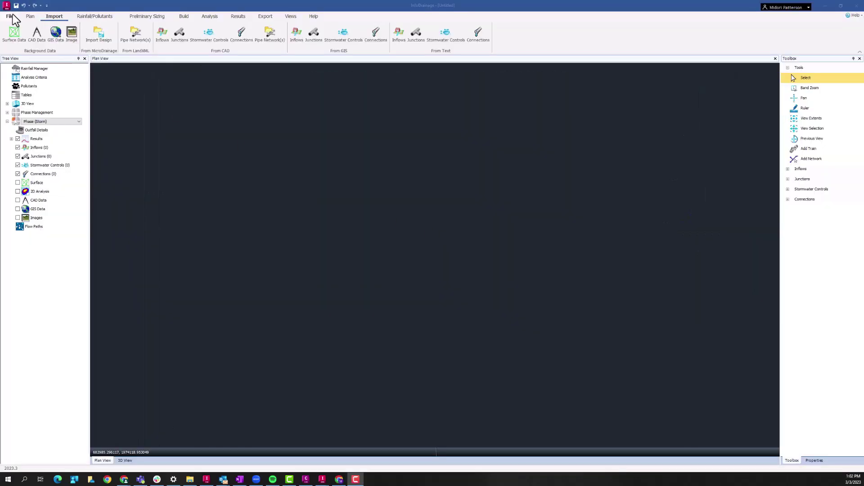
Open test.iddx from the Durtmond folder, centre the network and select pipe 14234
left_click(9, 16)
left_click(20, 41)
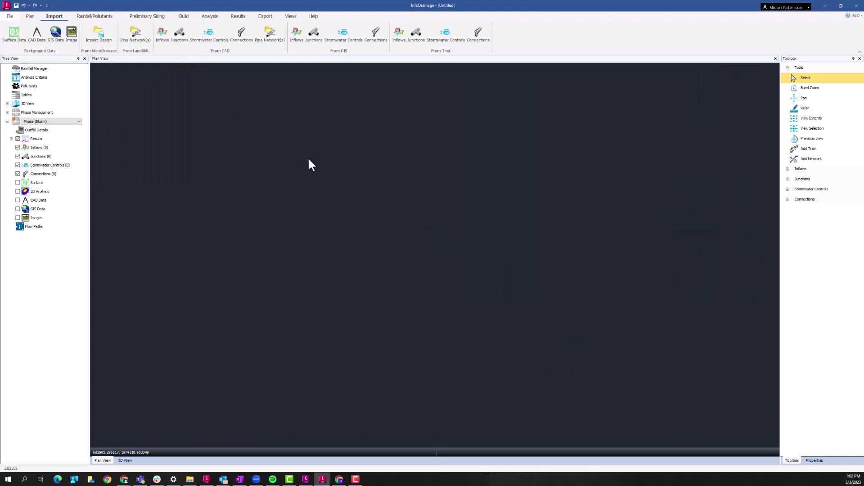
left_click(129, 78)
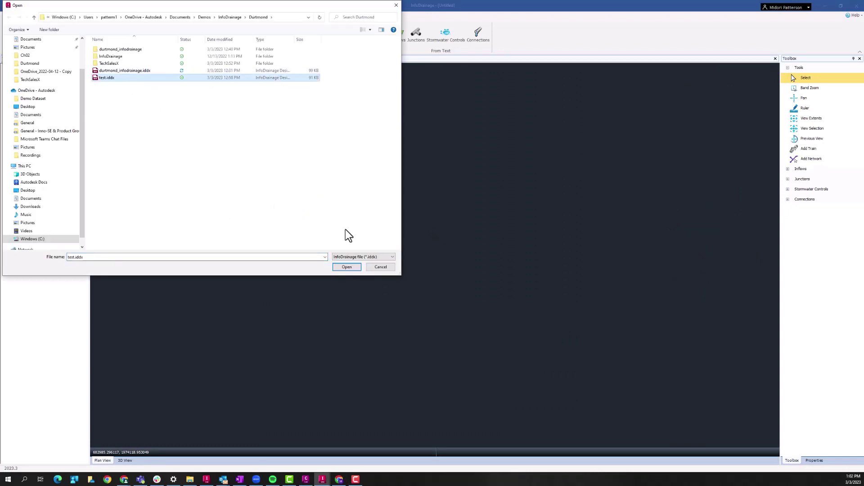
left_click(349, 267)
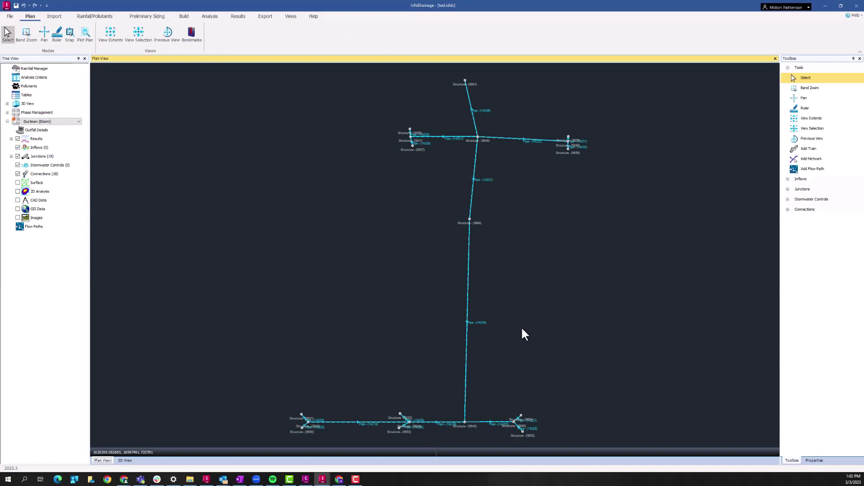
middle_click_drag(545, 329, 499, 302)
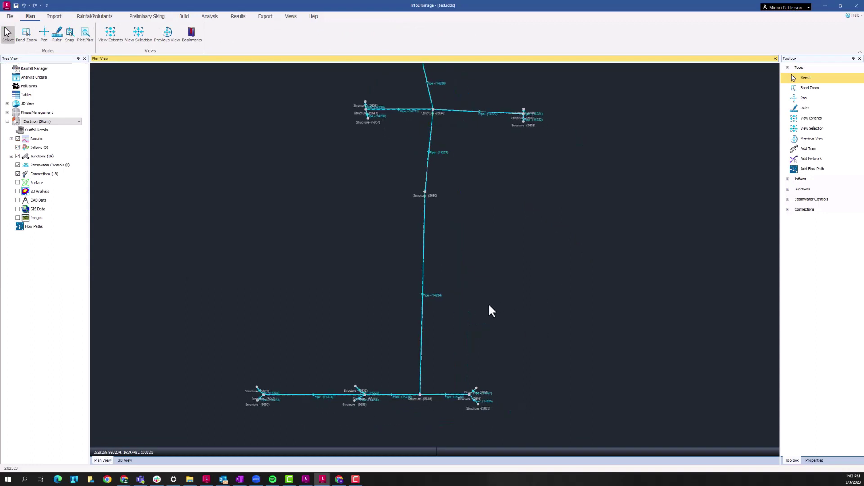
left_click(422, 333)
left_click(422, 333)
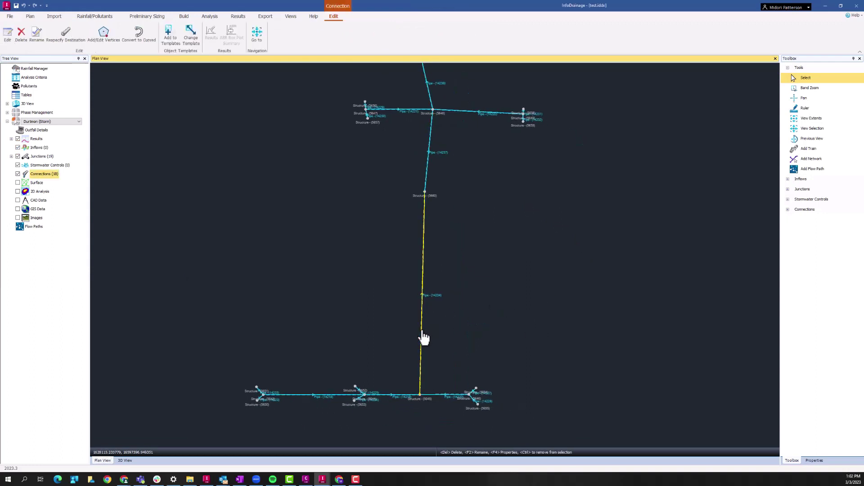
Enter 0.6 as pipe 14234's exit loss in the Connections grid and confirm
double_click(423, 337)
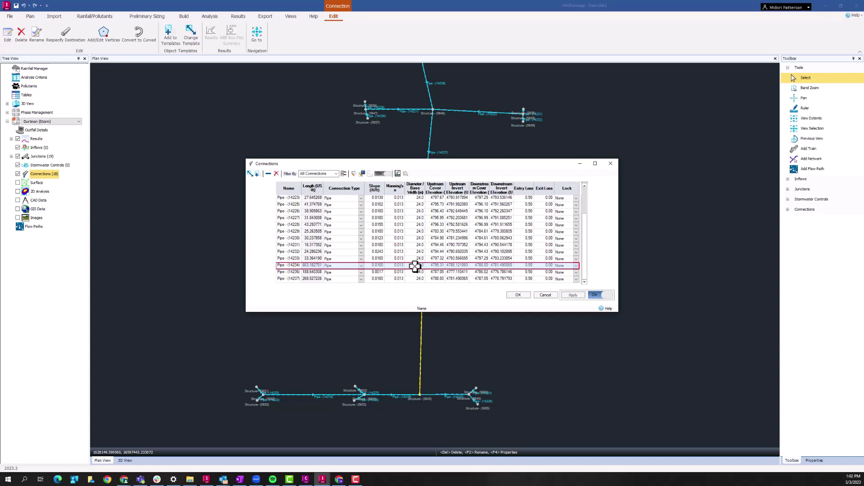
left_click(549, 266)
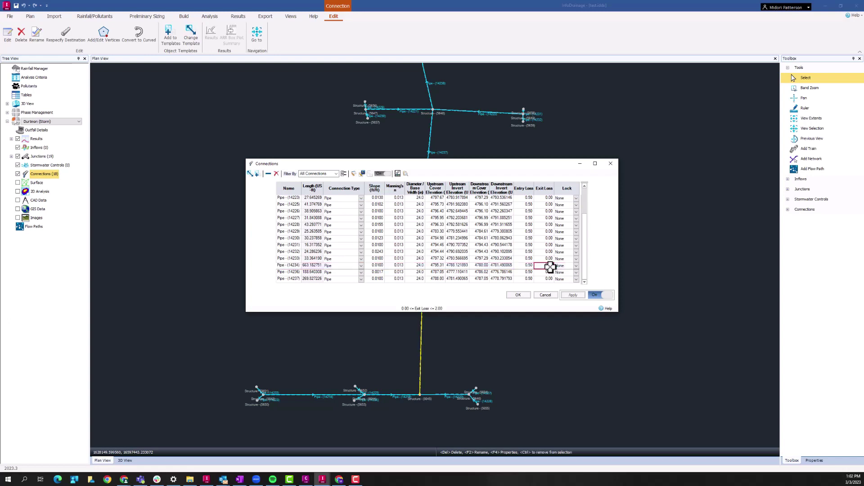
type("0.6")
left_click(514, 296)
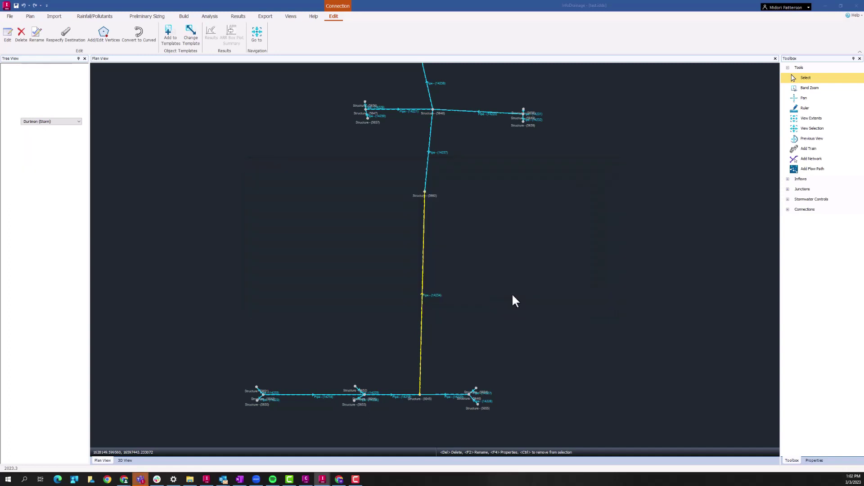
Make structure 5652 a circular, sealed 4-diameter manhole with access required, applied
left_click(356, 387)
double_click(356, 388)
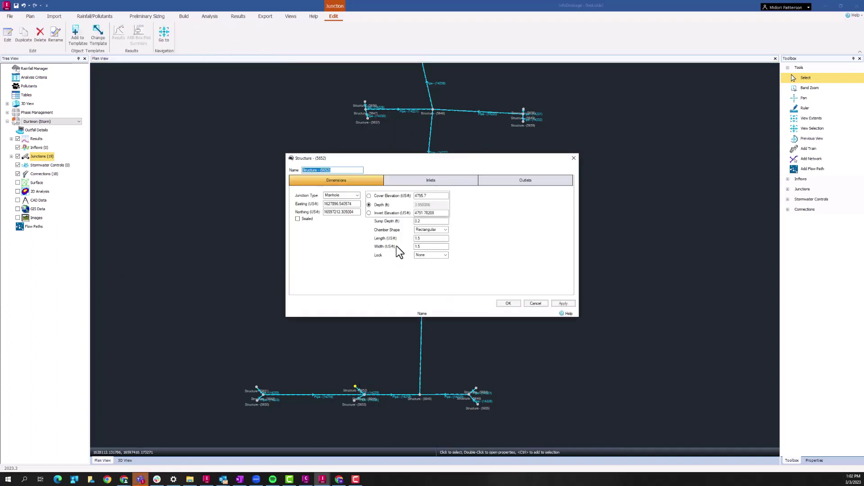
left_click(426, 230)
left_click(423, 236)
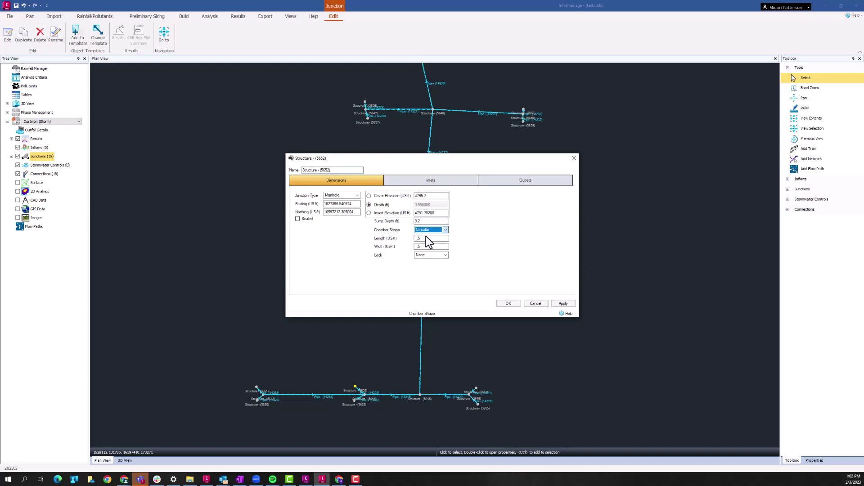
left_click(429, 238)
type("4")
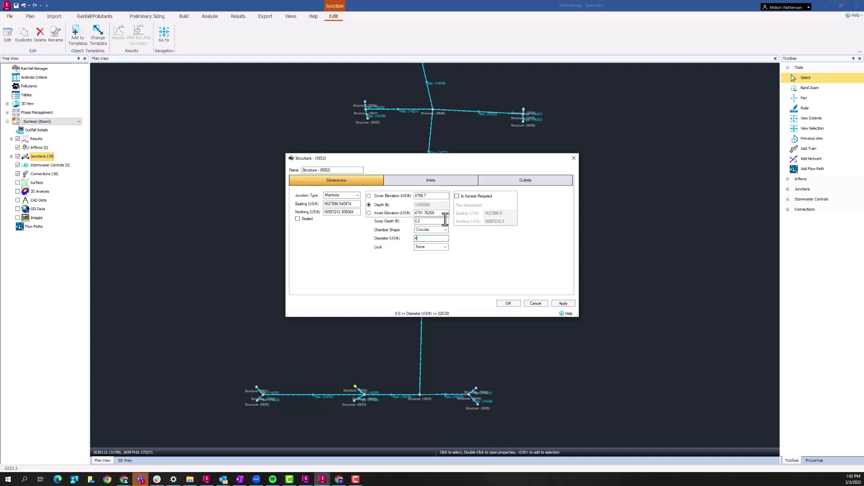
left_click(457, 196)
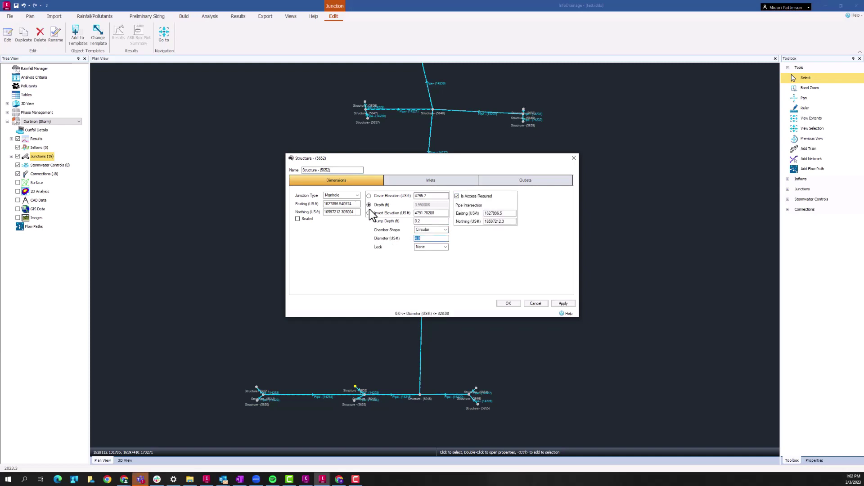
left_click(304, 220)
left_click(570, 304)
left_click(509, 303)
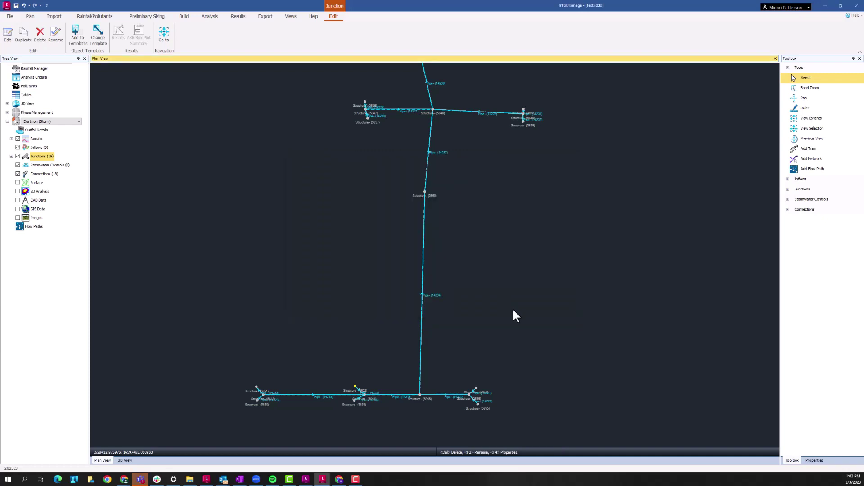
left_click(512, 307)
left_click(210, 17)
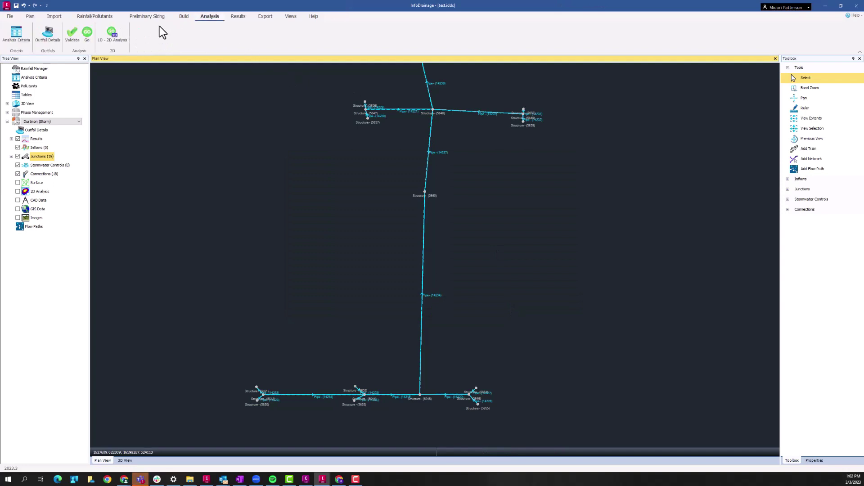
left_click(76, 34)
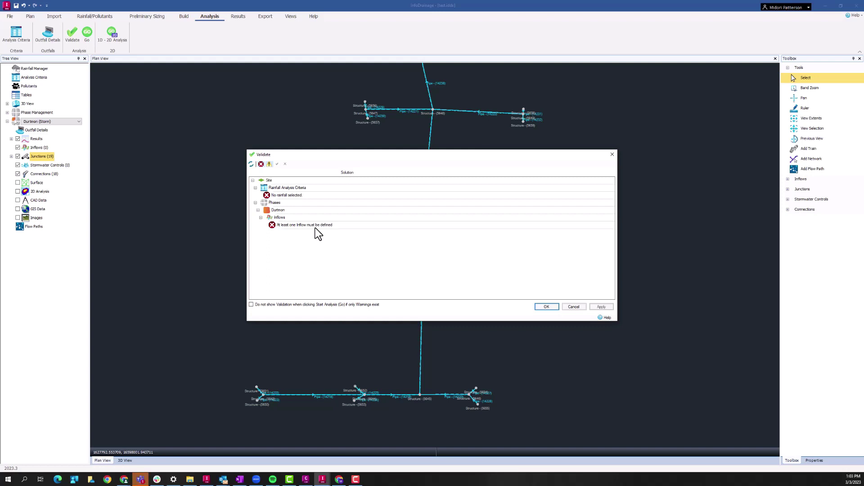
left_click(569, 307)
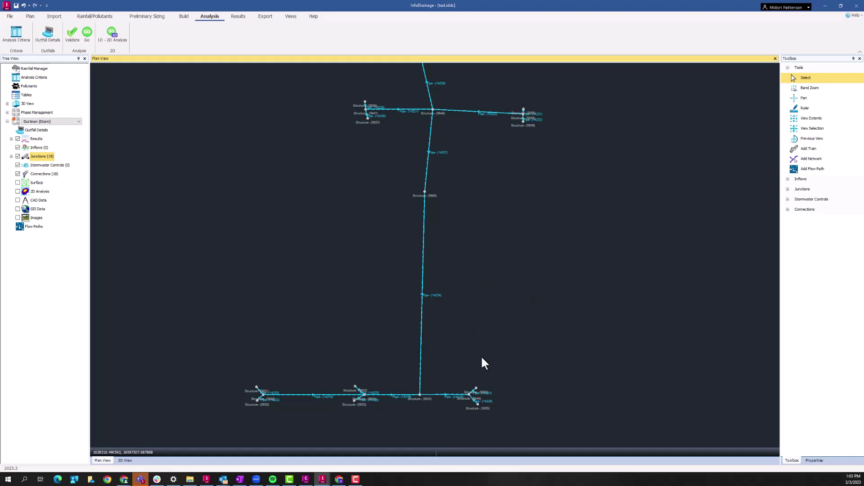
Draw a four-corner Catchment Area inflow over the southern pipe run
middle_click_drag(412, 417, 419, 389)
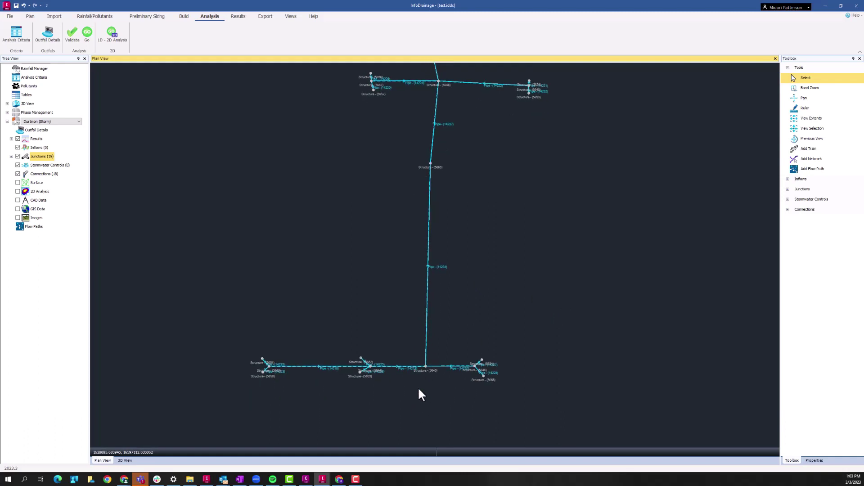
left_click(787, 181)
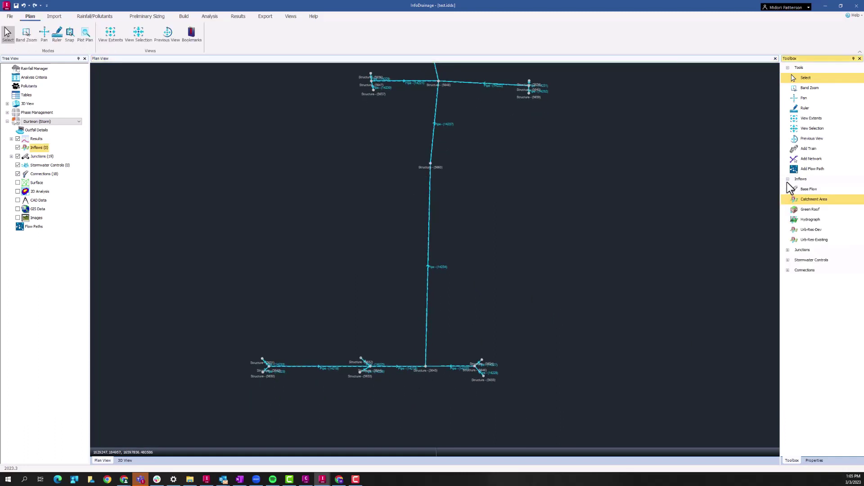
left_click(815, 201)
left_click(391, 348)
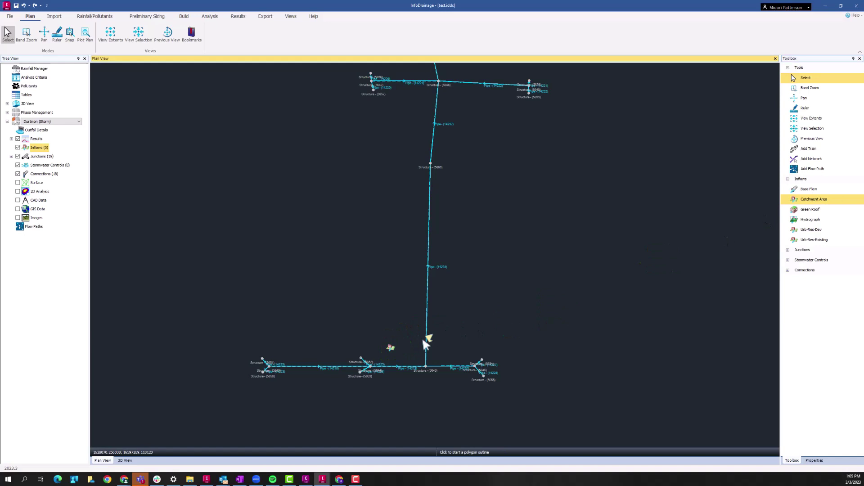
left_click(510, 321)
left_click(232, 316)
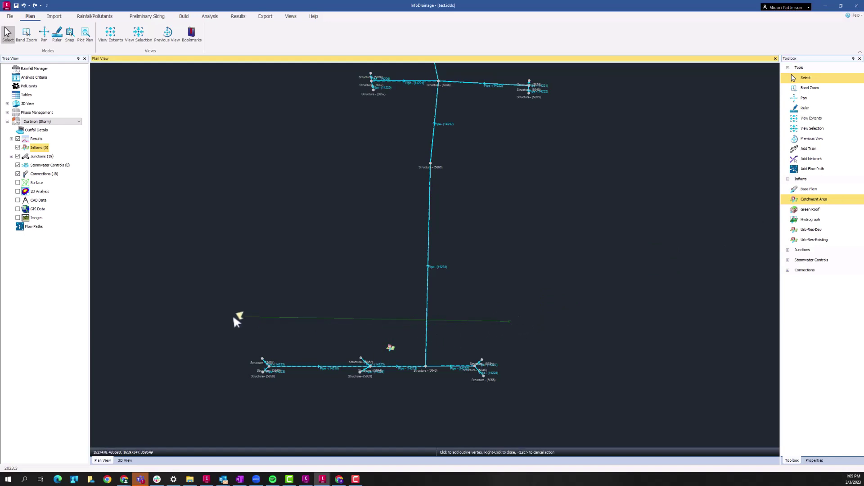
left_click(230, 403)
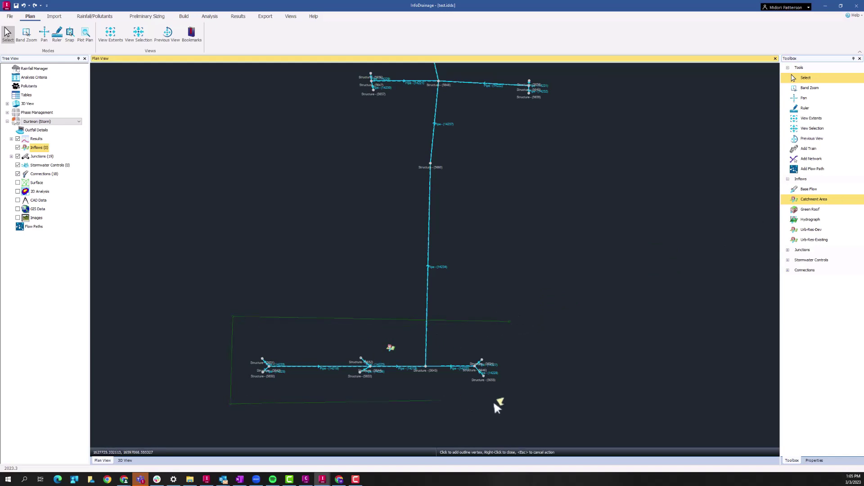
left_click(518, 404)
right_click(519, 324)
Reconnect the catchment inflow to structure 5645
right_click(520, 326)
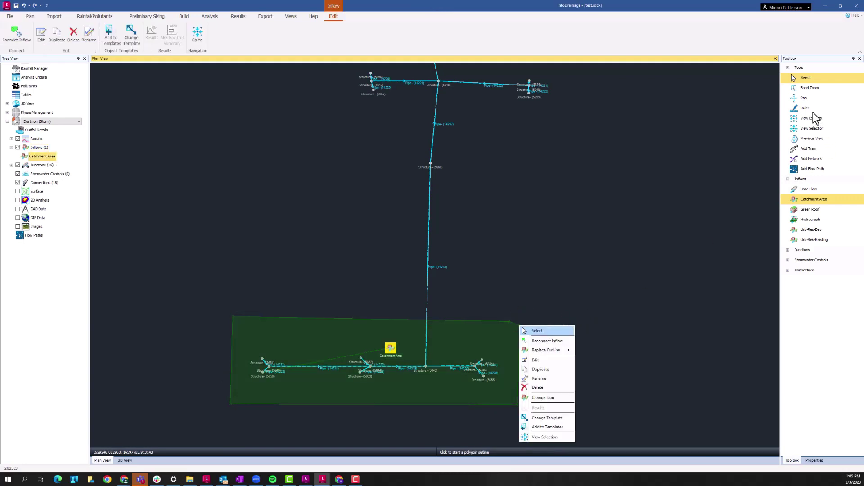
left_click(800, 79)
scroll(396, 360, "up", 2)
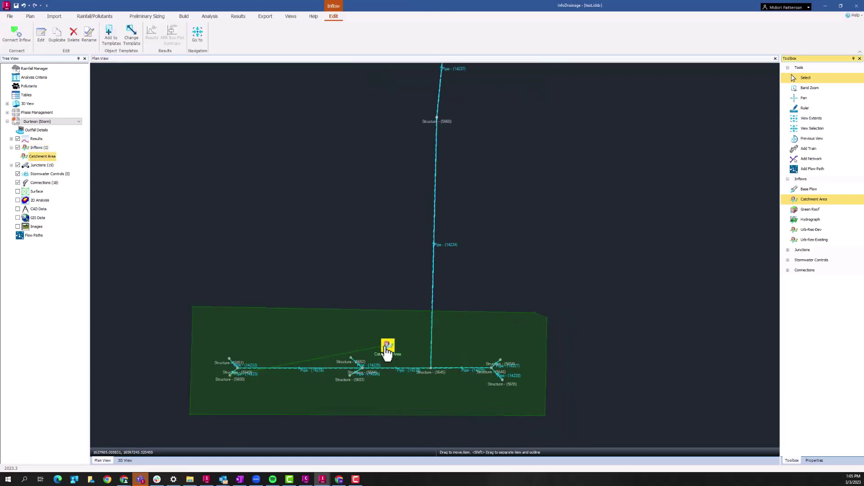
right_click(387, 352)
left_click(398, 361)
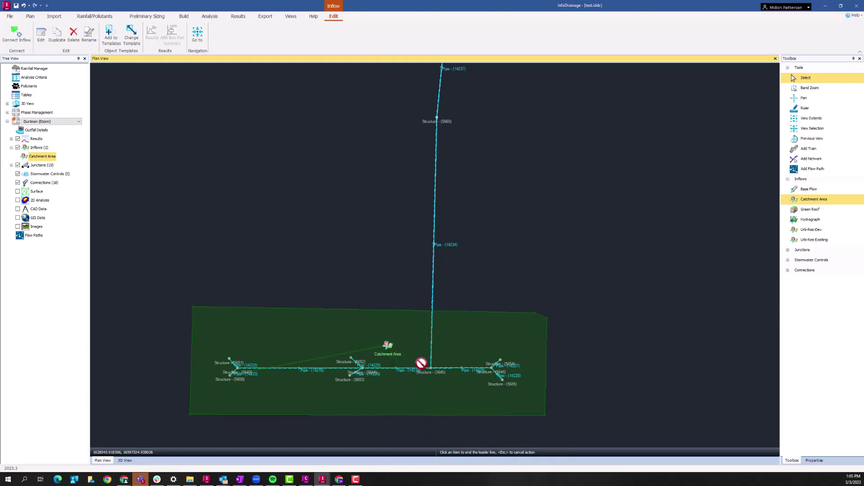
left_click(434, 338)
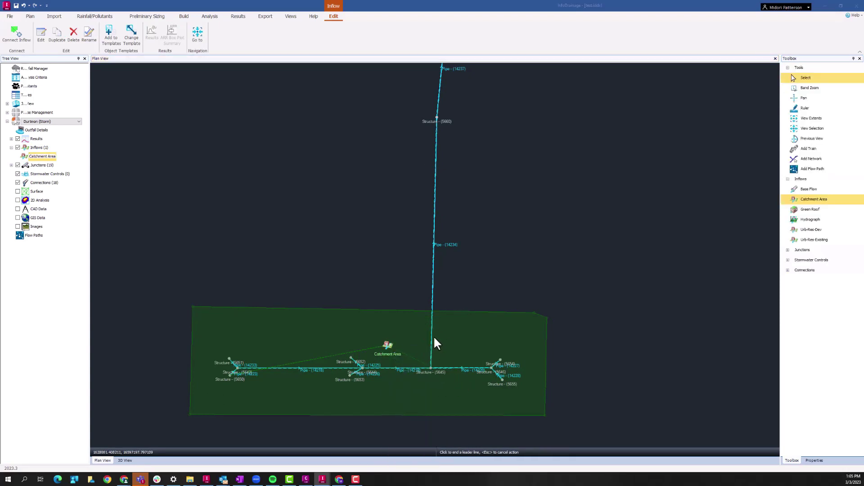
left_click(428, 368)
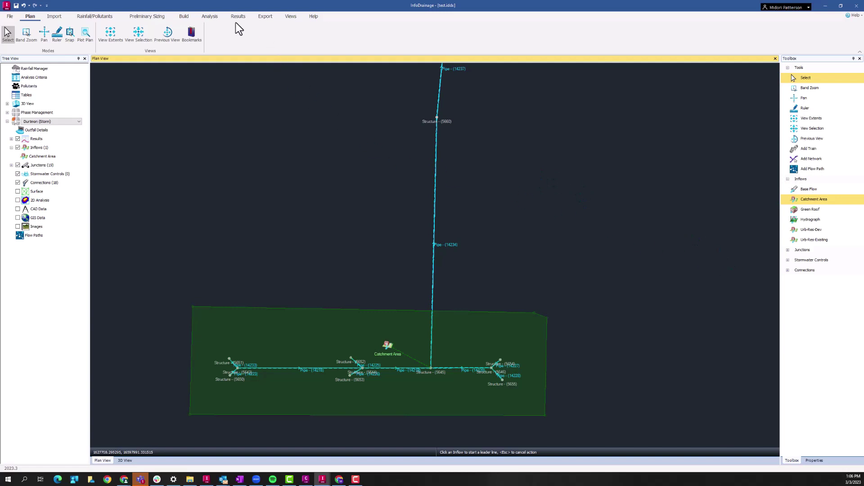
Validate the design and delete structure 5650's unconnected inlet
left_click(210, 17)
left_click(74, 35)
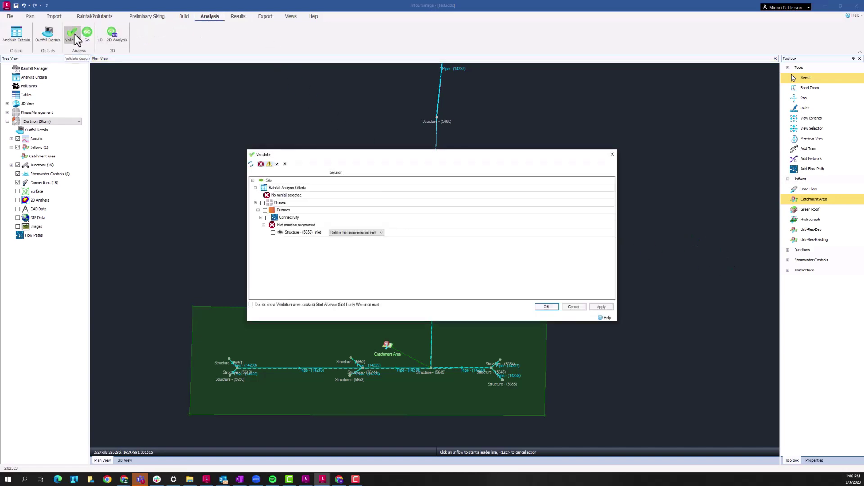
left_click(273, 233)
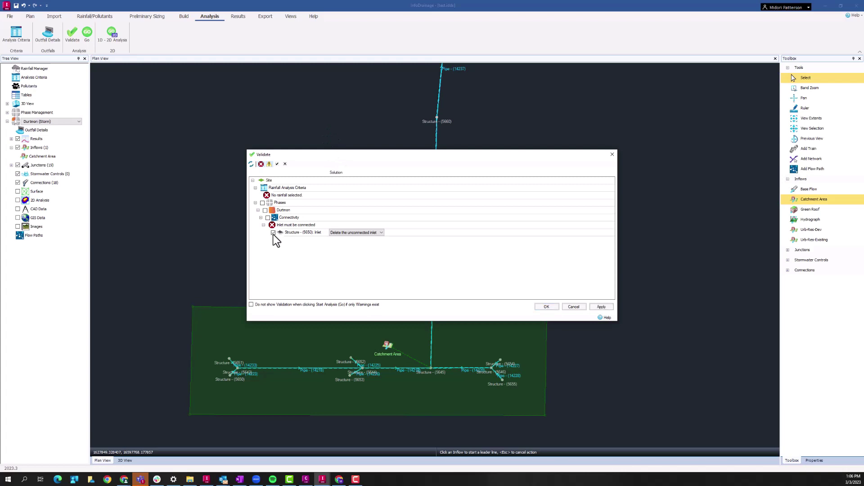
left_click(545, 306)
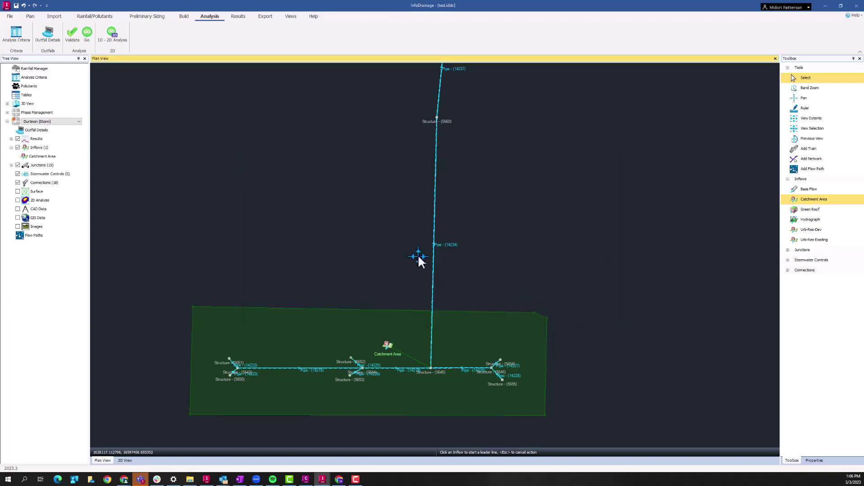
Re-validate and inspect the Analysis Criteria behind the 'No rainfall selected' error
left_click(71, 36)
double_click(284, 196)
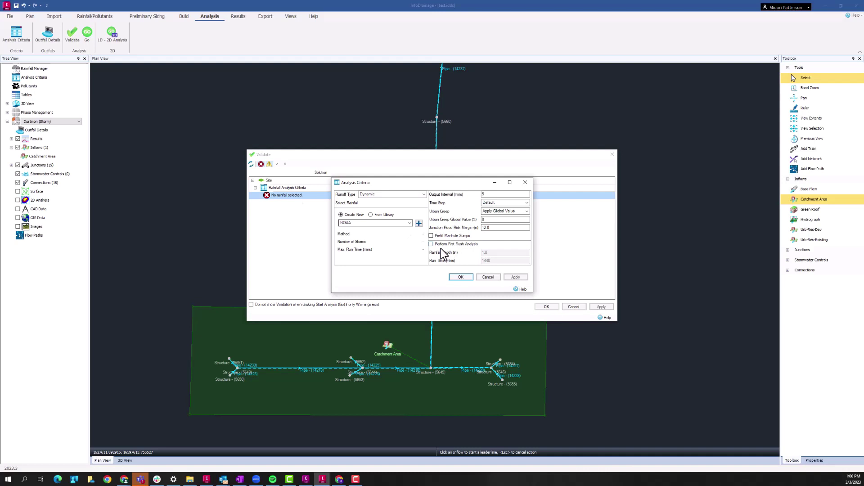
left_click(480, 277)
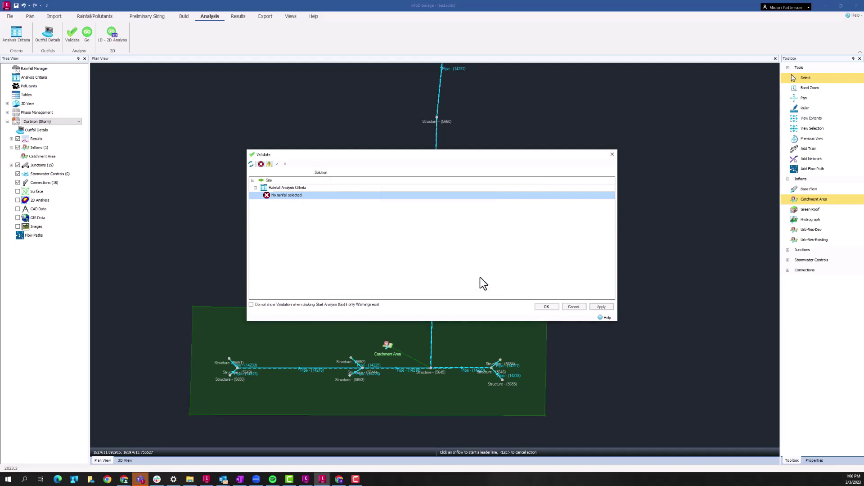
Load the Storm Template_US_Example_SCS_HUFF library from TechSalesX in the Rainfall Manager
left_click(94, 16)
left_click(103, 34)
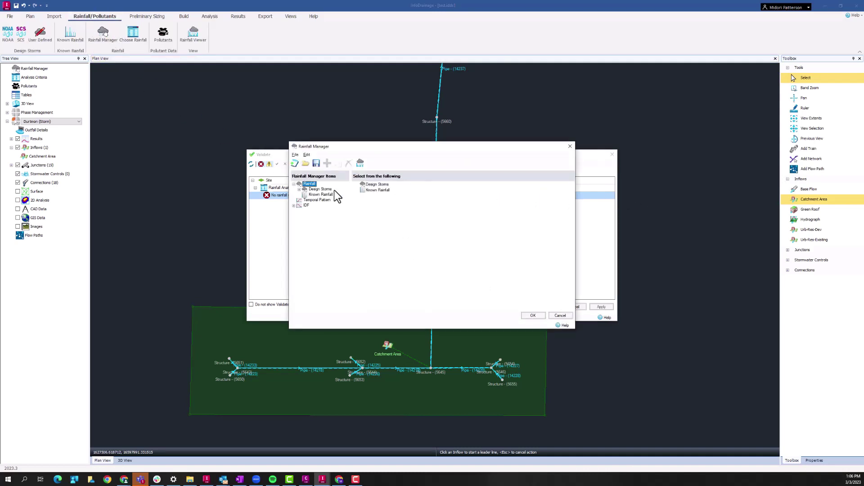
left_click(299, 190)
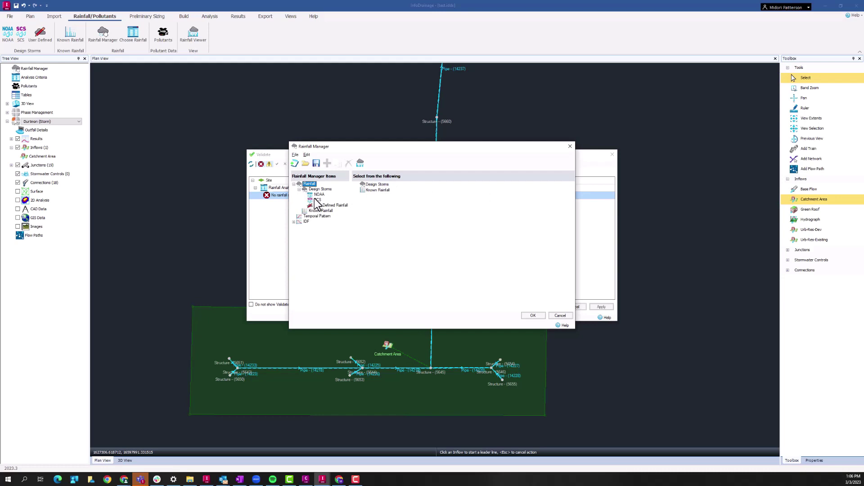
left_click(305, 164)
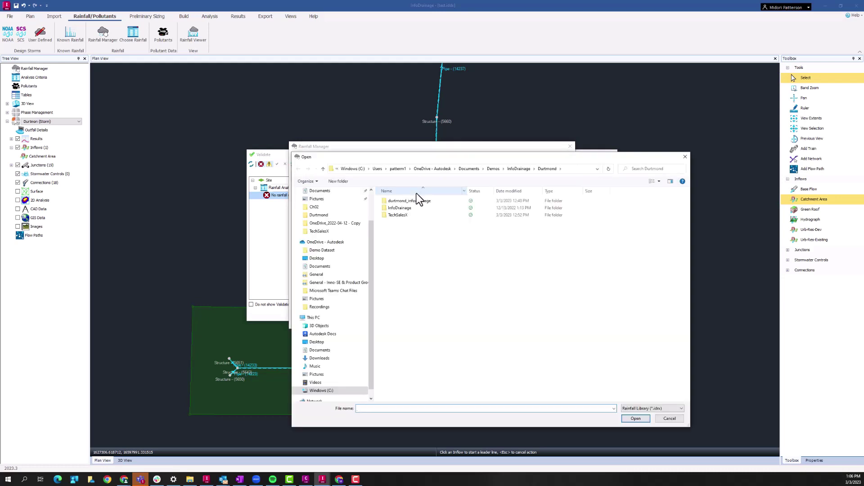
double_click(412, 215)
left_click(414, 210)
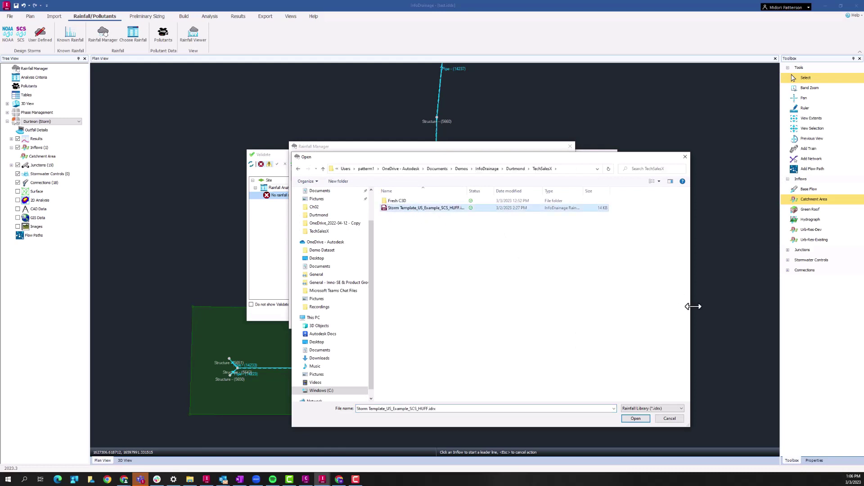
left_click(638, 417)
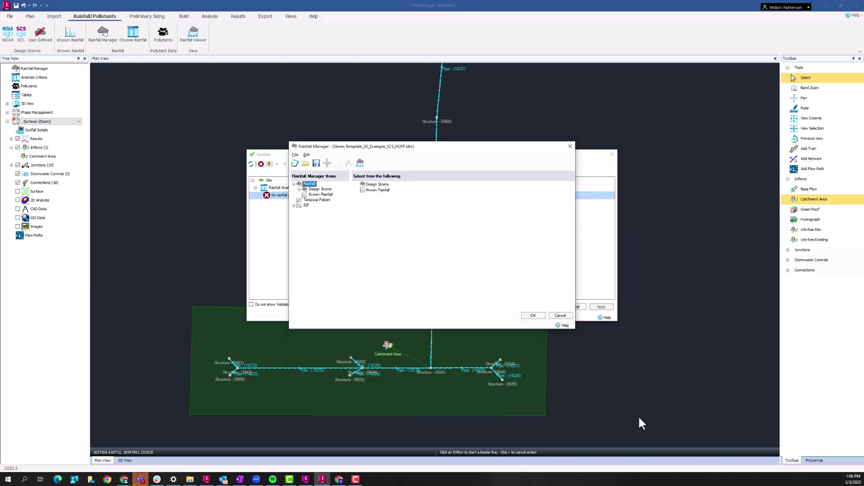
left_click(541, 314)
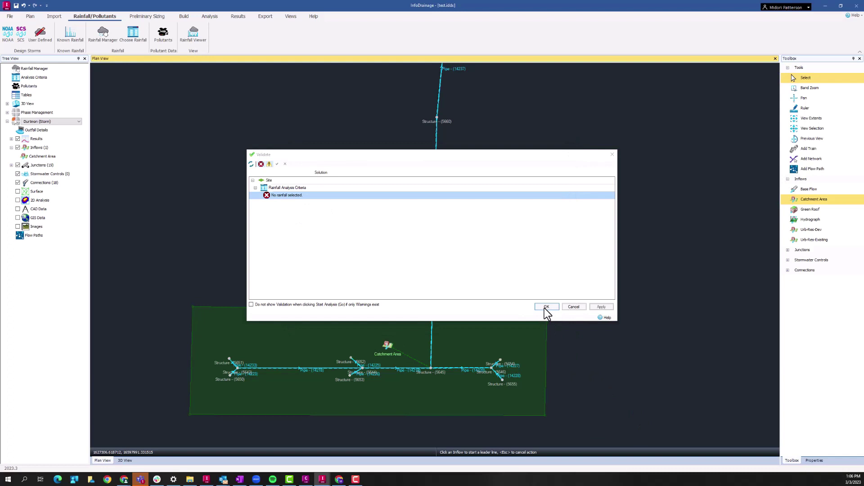
Re-validate and choose SCS from the library as the analysis rainfall
left_click(547, 307)
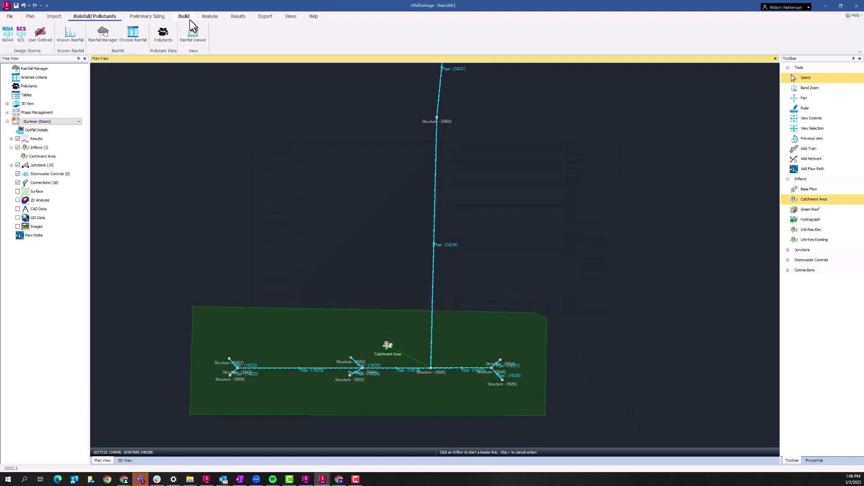
left_click(210, 16)
left_click(73, 35)
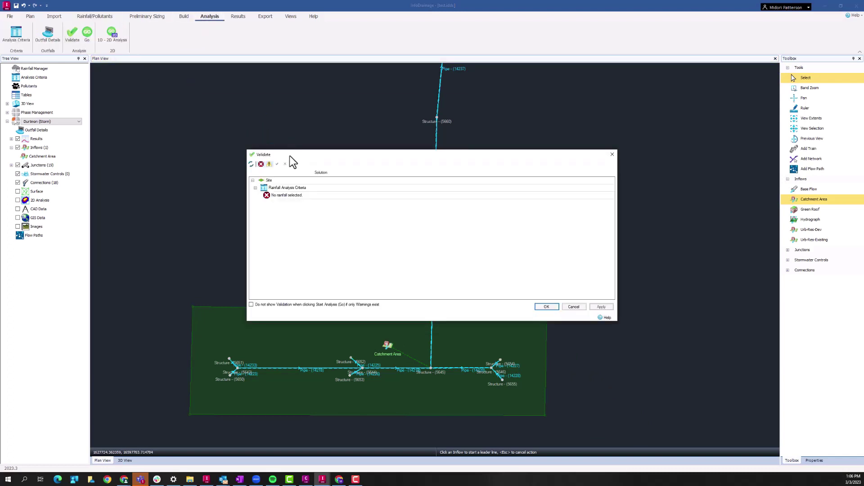
double_click(295, 197)
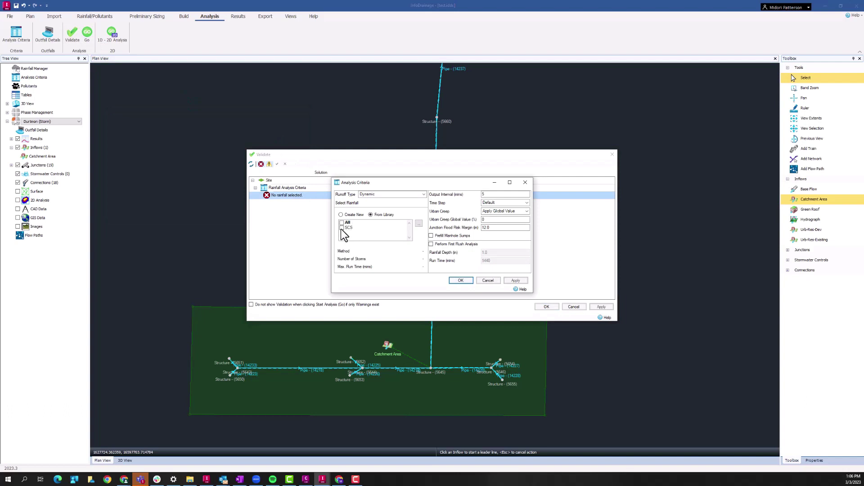
left_click(342, 228)
left_click(516, 280)
left_click(461, 281)
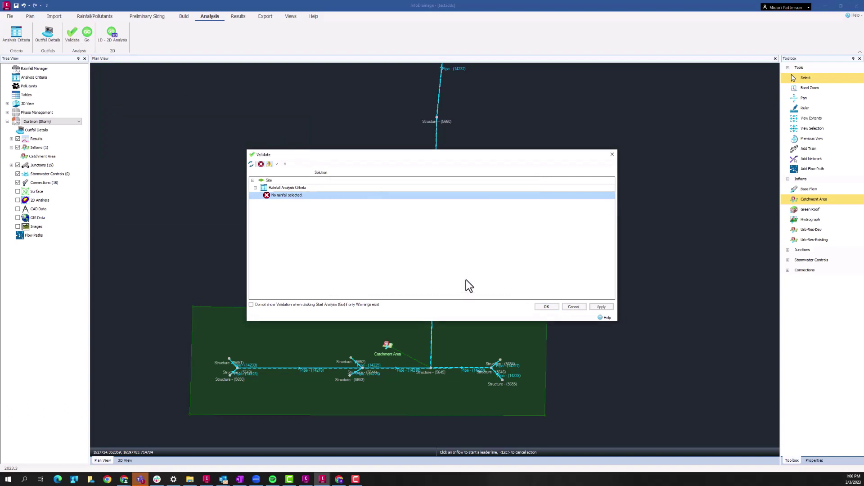
left_click(546, 306)
Run the 1D-2D analysis, review the Connections Summary flagging pipe 14234, and close it
left_click(100, 38)
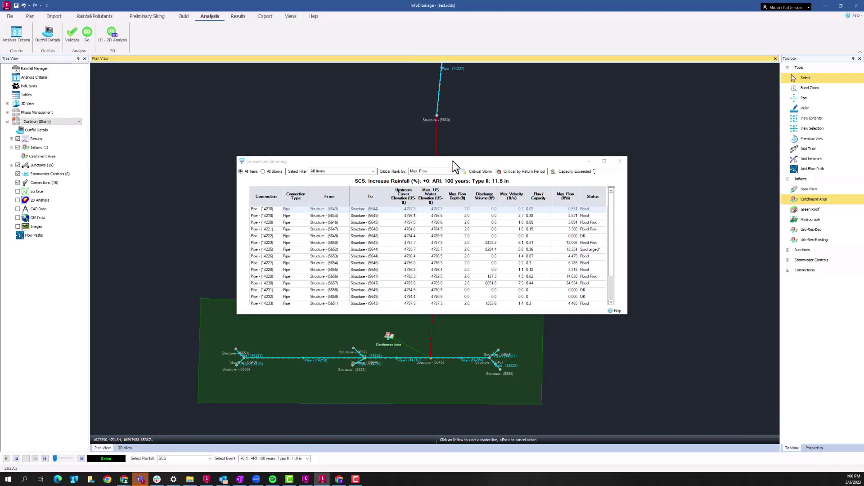
left_click_drag(453, 160, 710, 120)
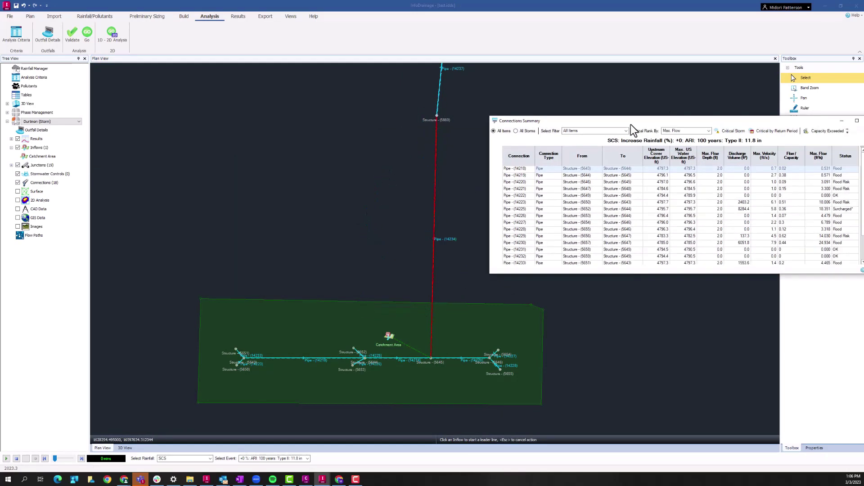
left_click_drag(657, 122, 431, 145)
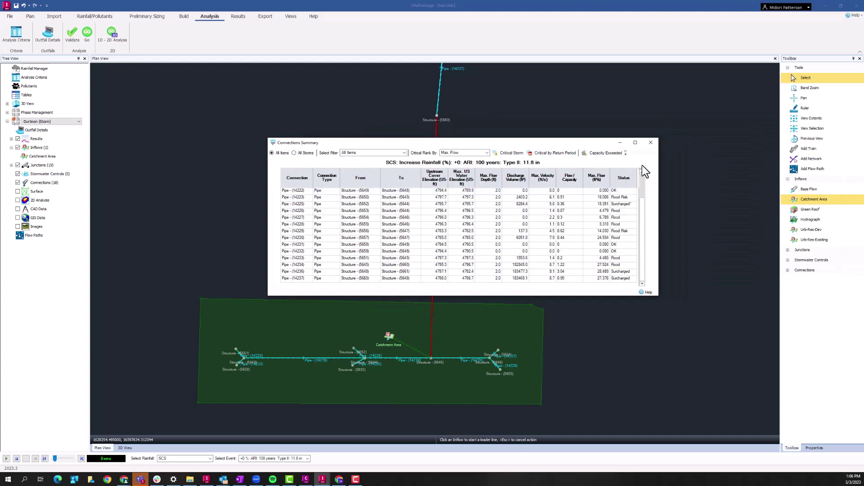
left_click(650, 142)
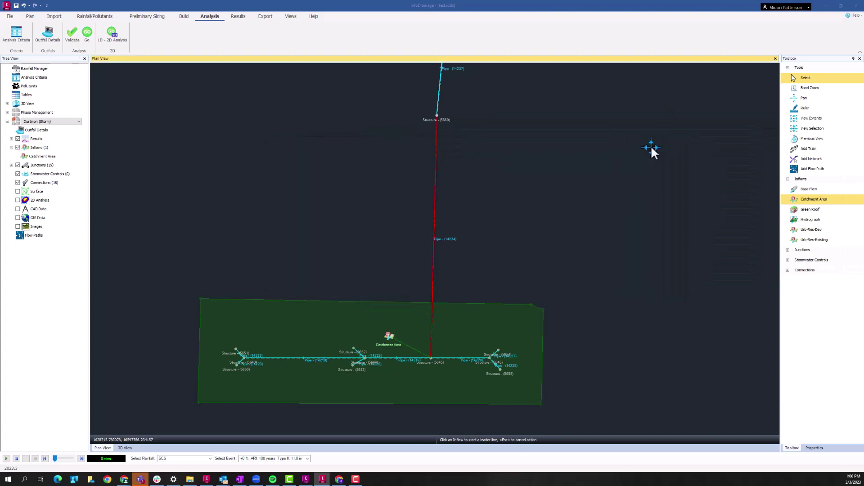
left_click(806, 78)
Change pipe 14234's diameter from 24 to 48 in the Connections table and confirm
double_click(435, 225)
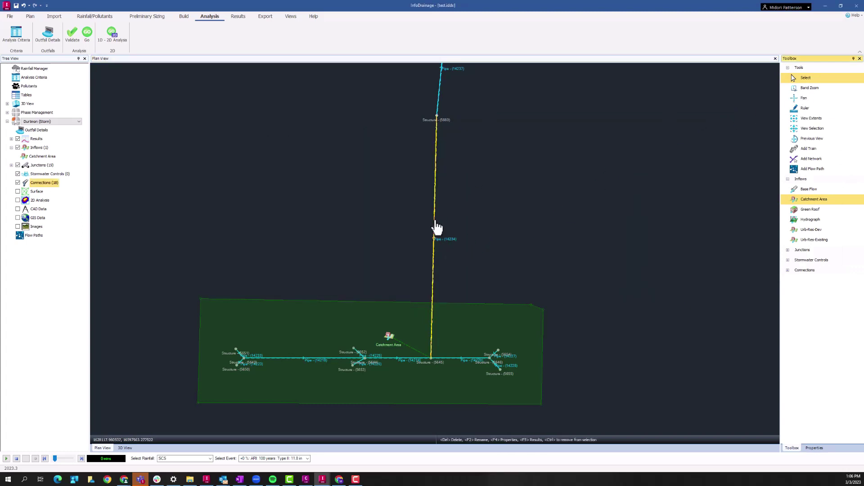
left_click(414, 265)
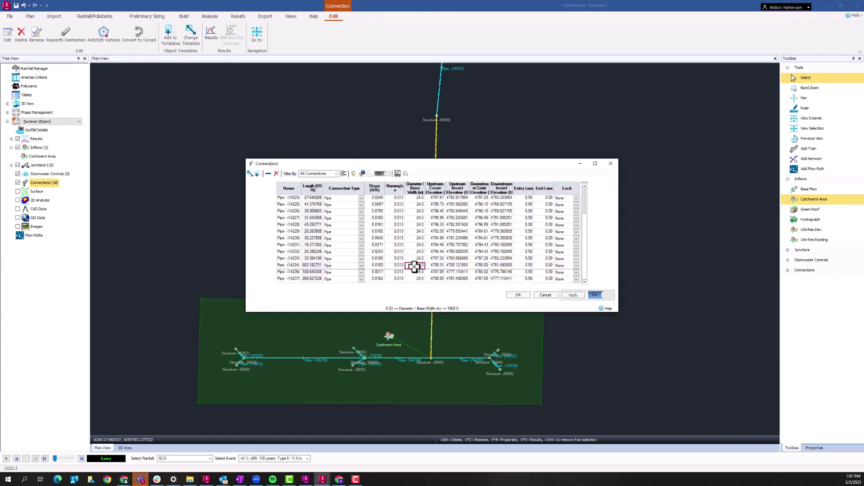
left_click(414, 266)
type("48")
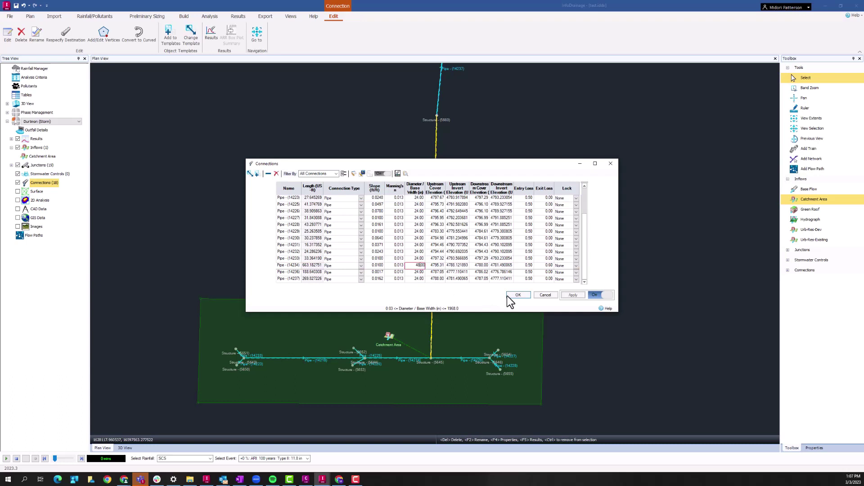
left_click(517, 295)
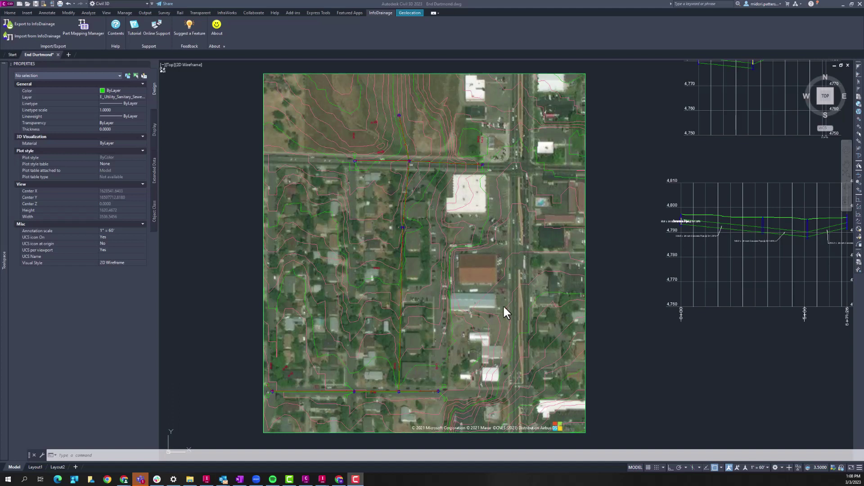
In Civil 3D, start Import from InfoDrainage with test.iddx and advance past file selection
left_click(25, 41)
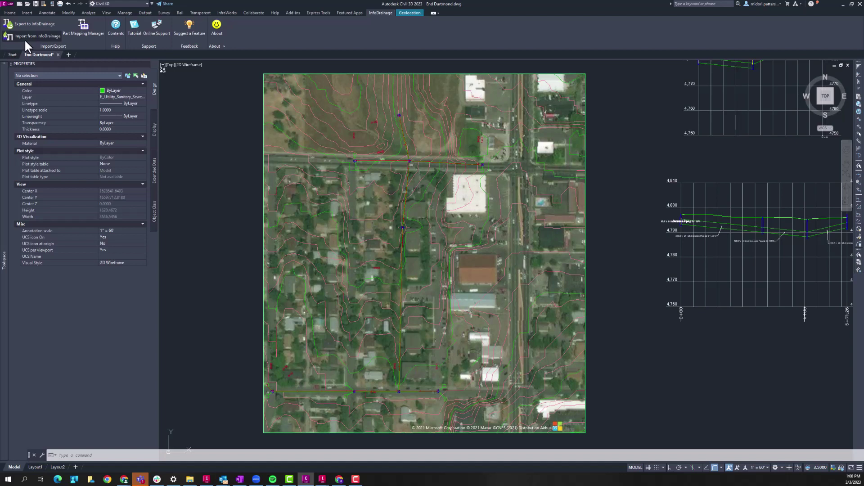
left_click(40, 35)
left_click(544, 218)
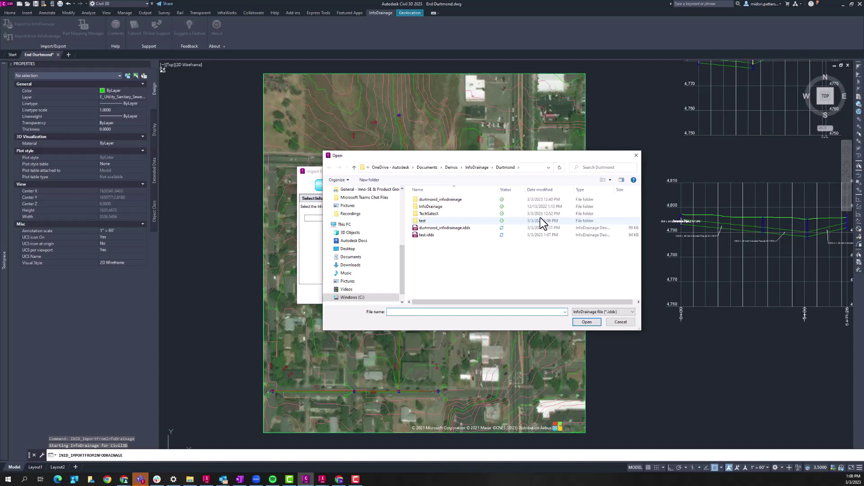
left_click(428, 234)
left_click(586, 322)
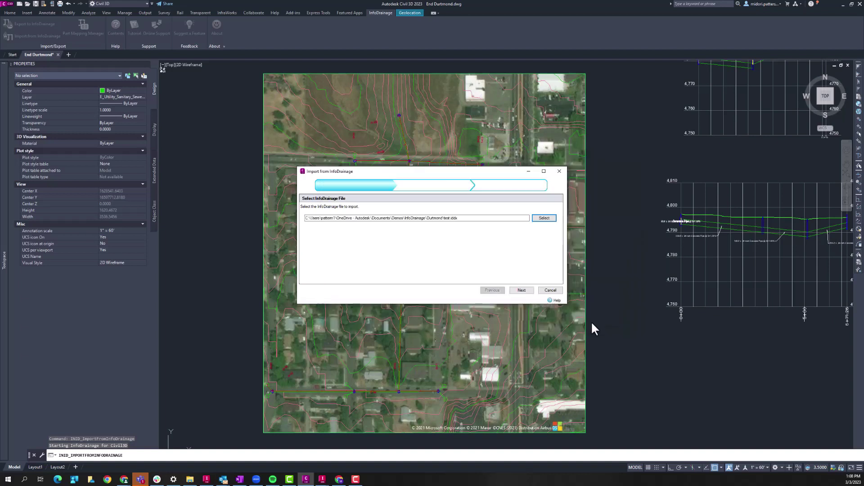
left_click(518, 290)
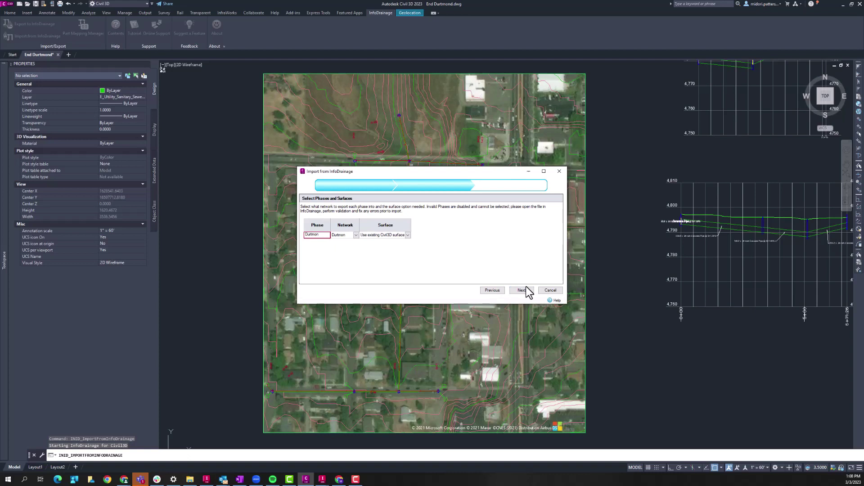
Load the importfromID parts mappings from TechSalesX, finish the import, and dismiss the warnings
left_click(527, 291)
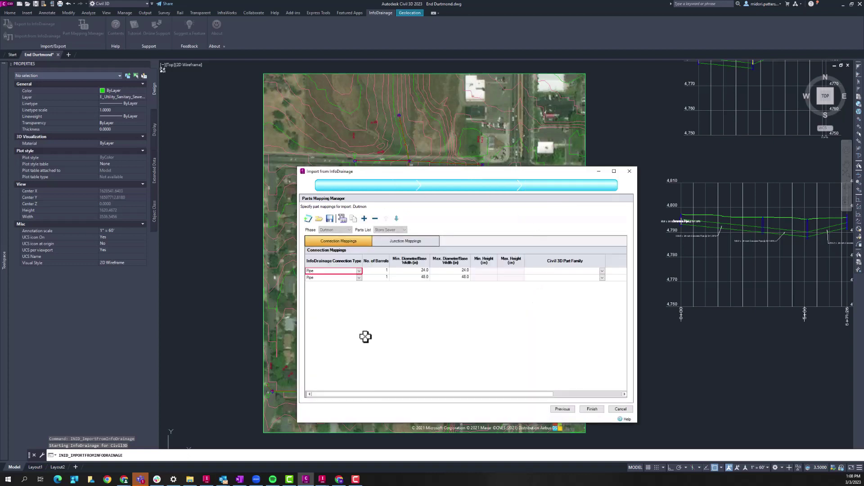
left_click_drag(452, 174, 381, 173)
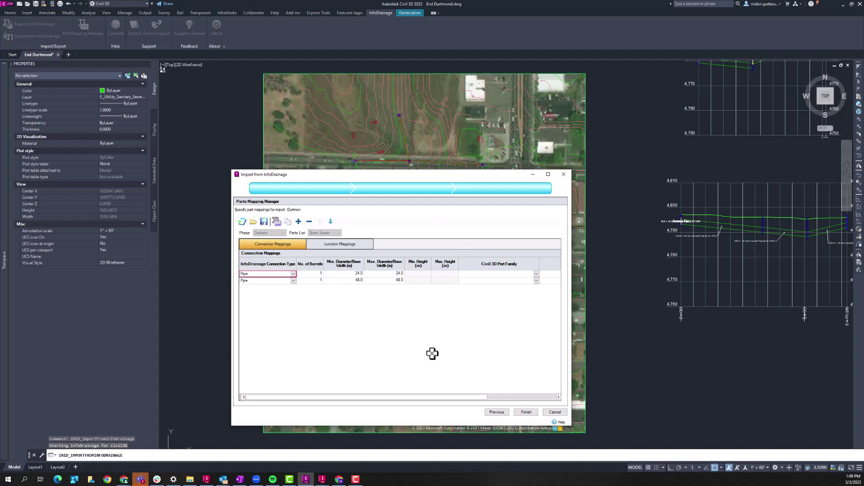
left_click(252, 222)
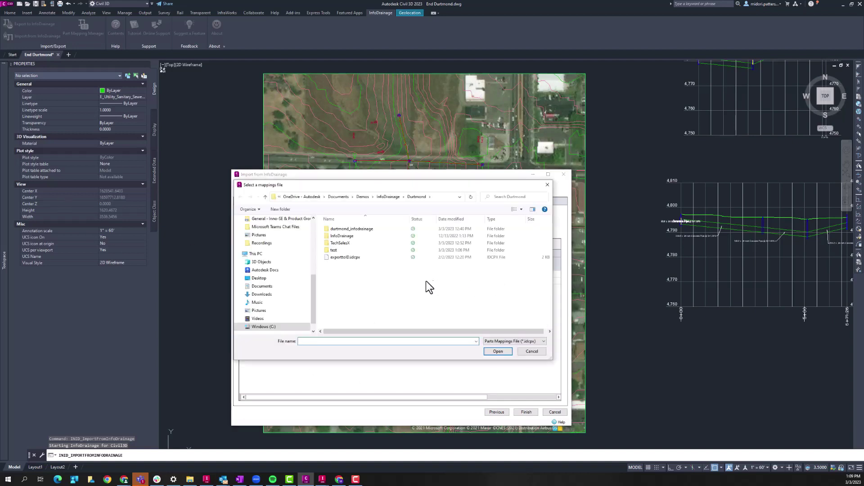
left_click_drag(336, 185, 339, 185)
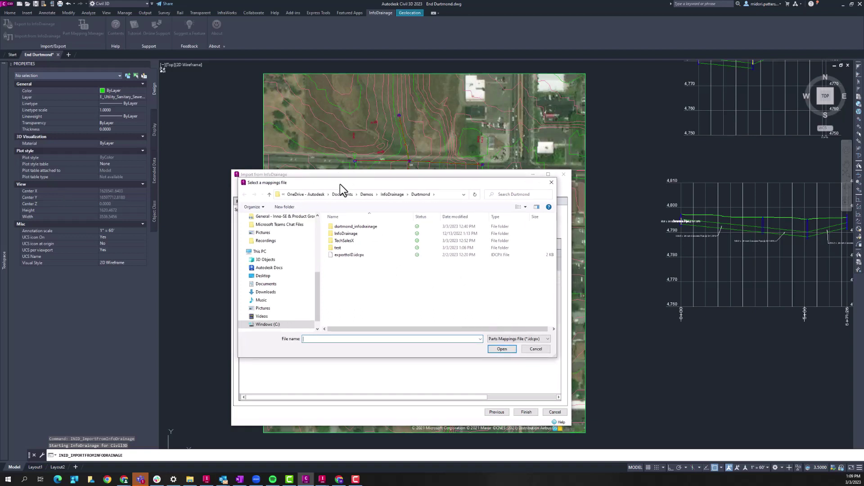
double_click(346, 240)
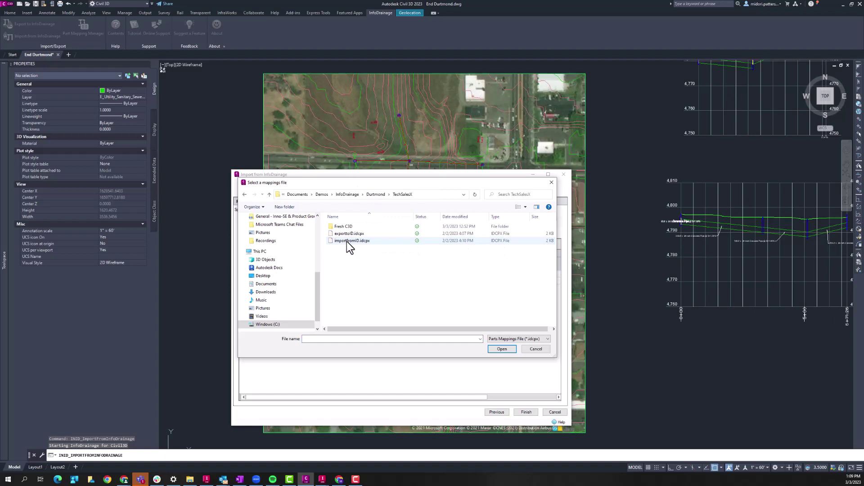
left_click(347, 241)
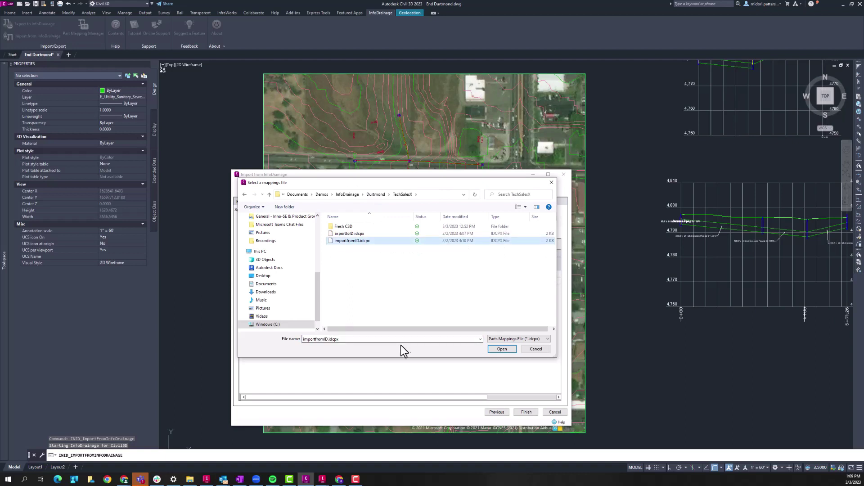
left_click(495, 350)
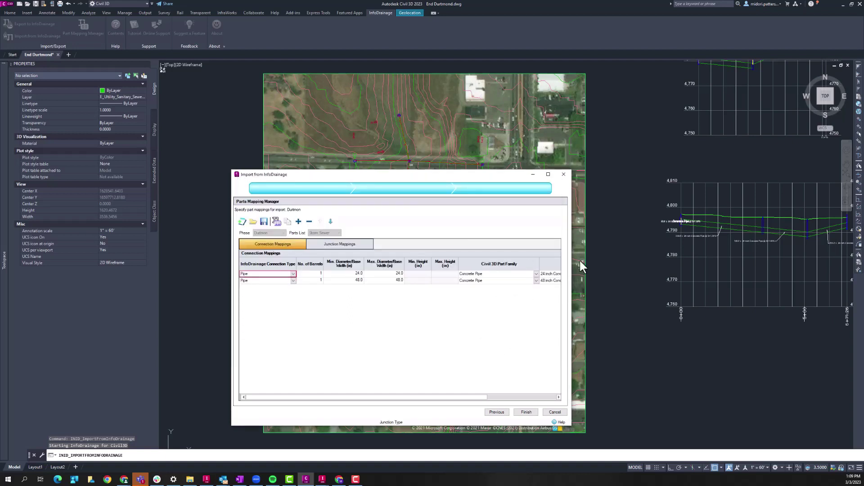
left_click(526, 412)
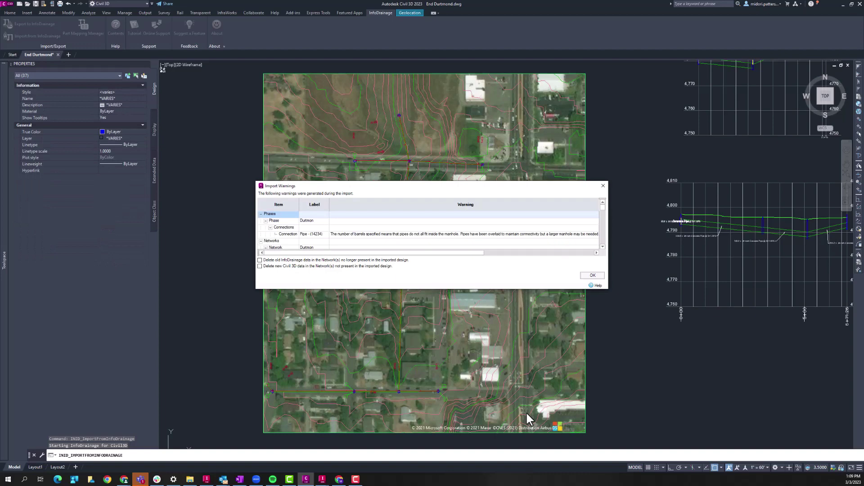
left_click(603, 185)
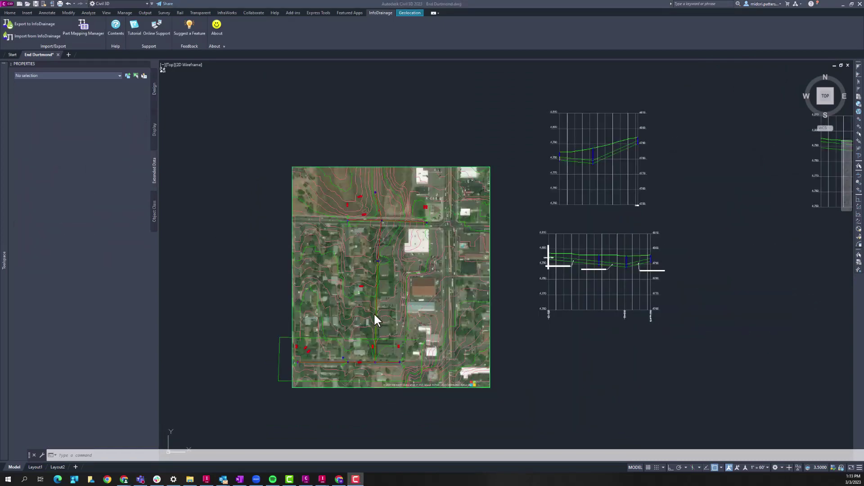
scroll(369, 316, "up", 2)
scroll(370, 317, "up", 8)
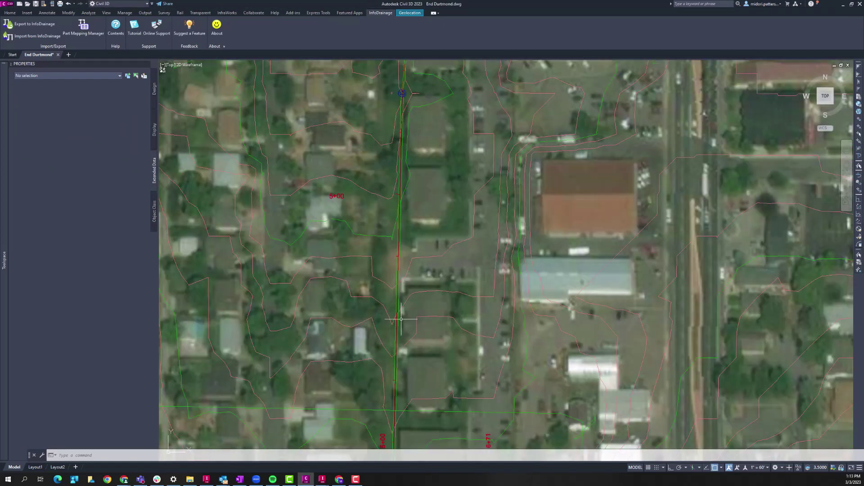
left_click(386, 317)
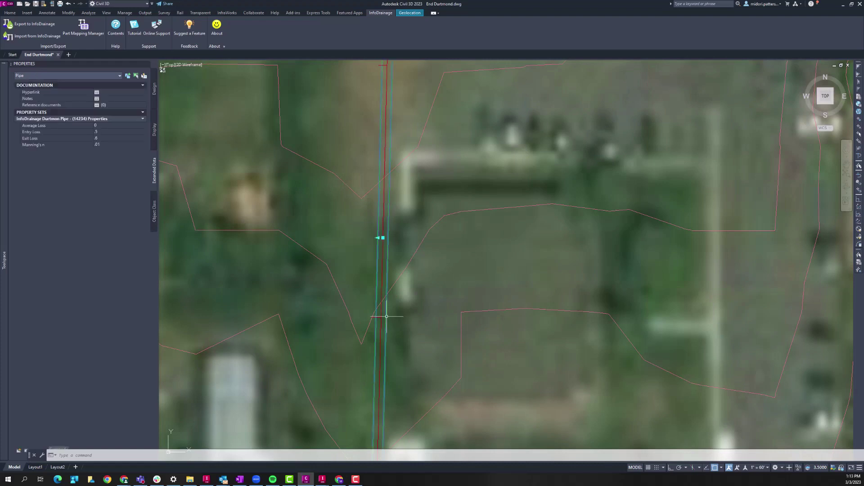
left_click(154, 96)
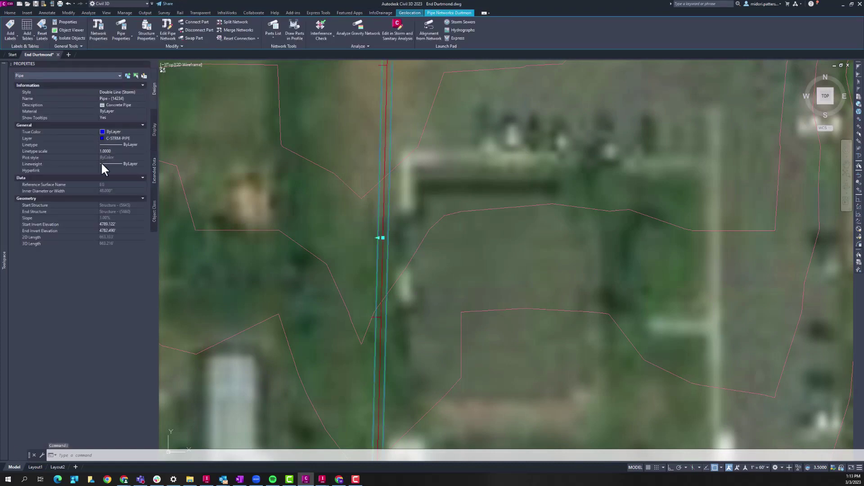
left_click(113, 191)
key("Escape")
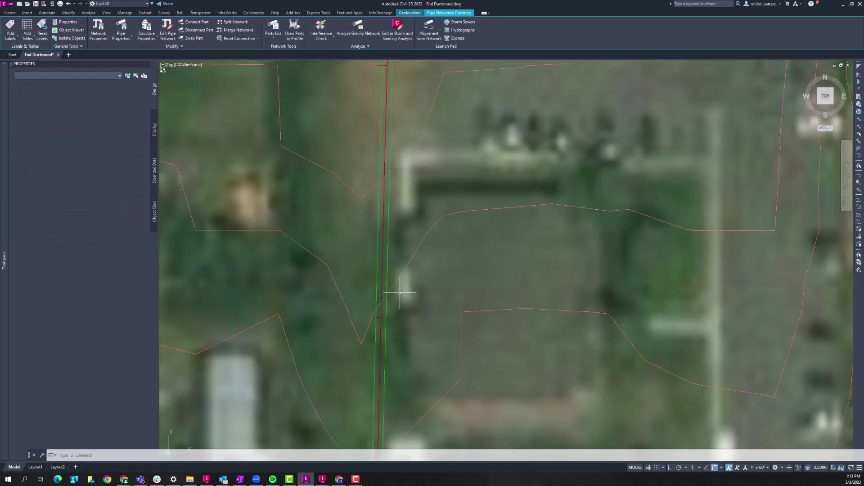
left_click(386, 293)
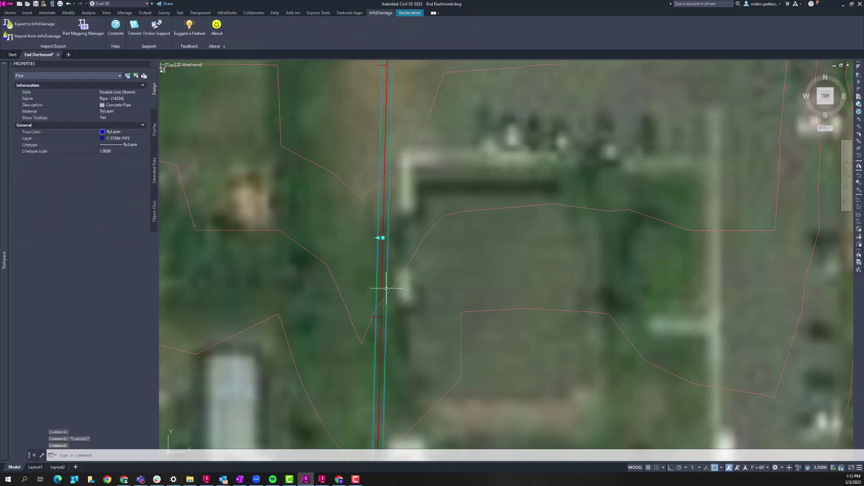
left_click(153, 169)
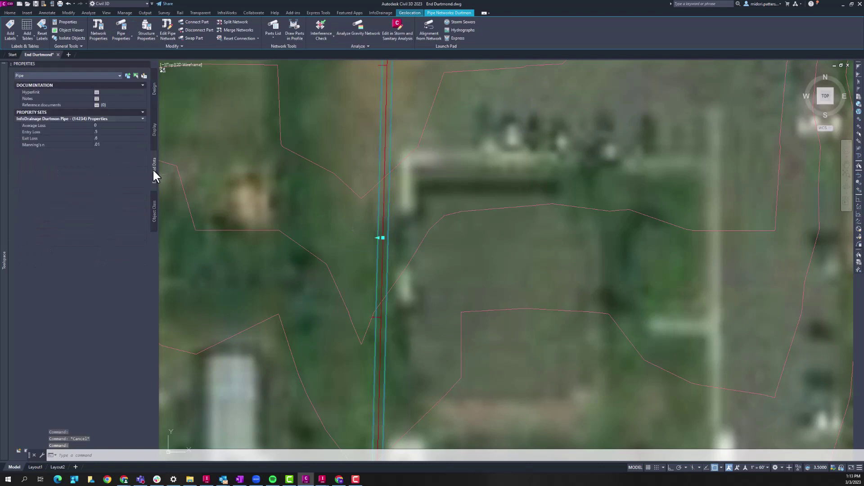
left_click(108, 126)
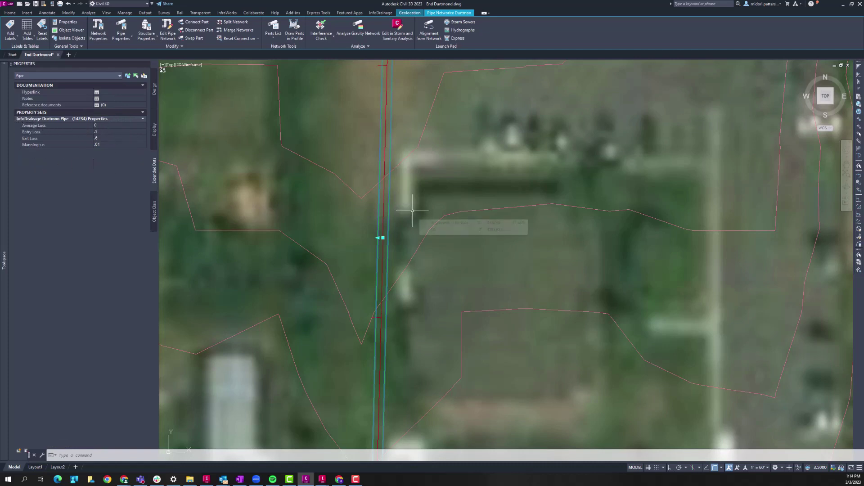
left_click(115, 138)
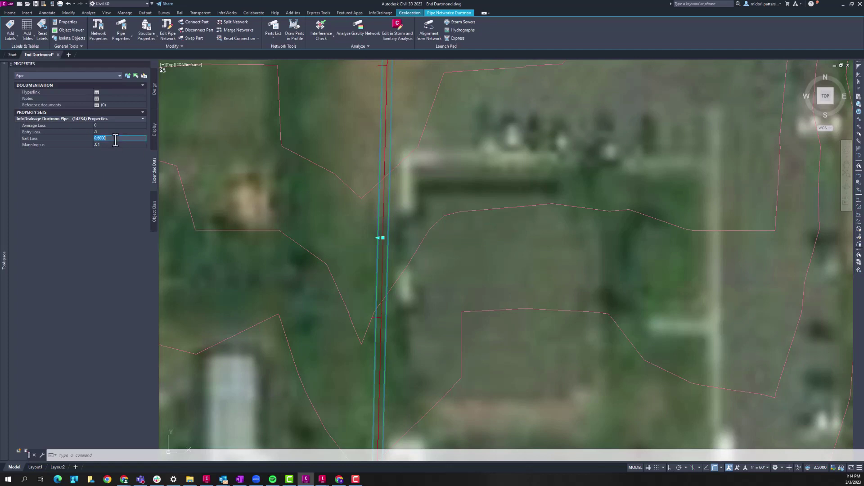
type(".5")
key("Return")
left_click(115, 145)
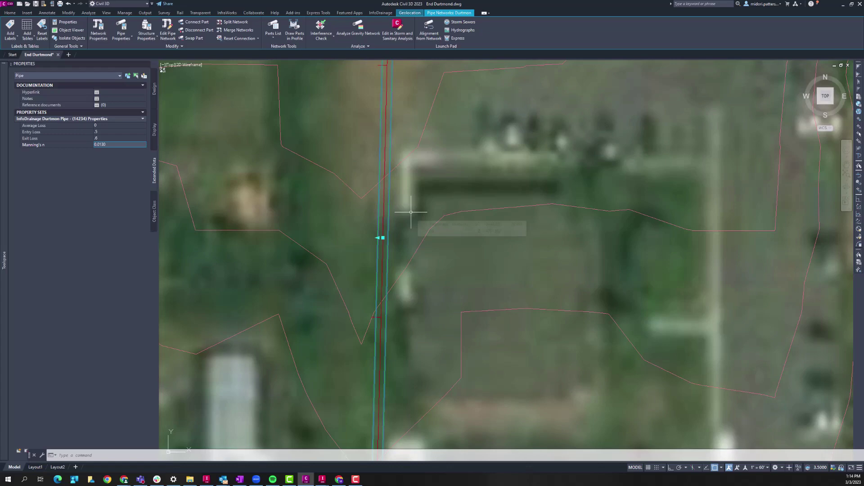
key("Escape")
scroll(408, 221, "down", 2)
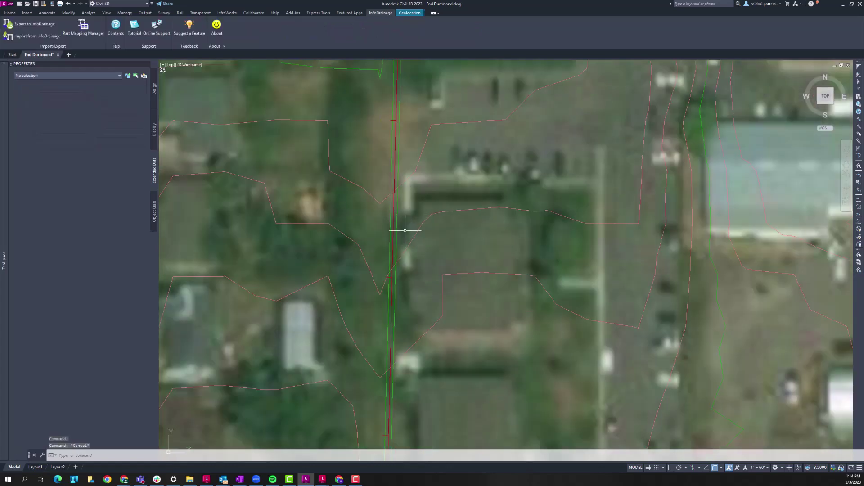
scroll(405, 230, "down", 3)
middle_click_drag(419, 296, 440, 255)
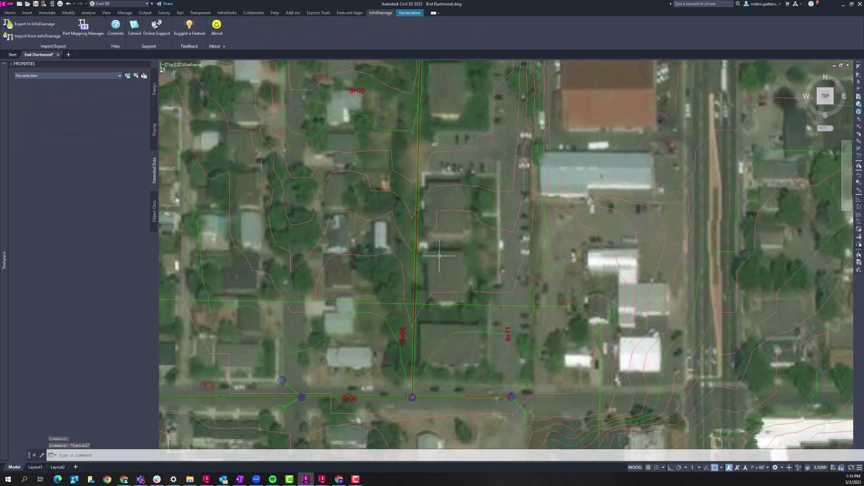
middle_click_drag(430, 377, 440, 344)
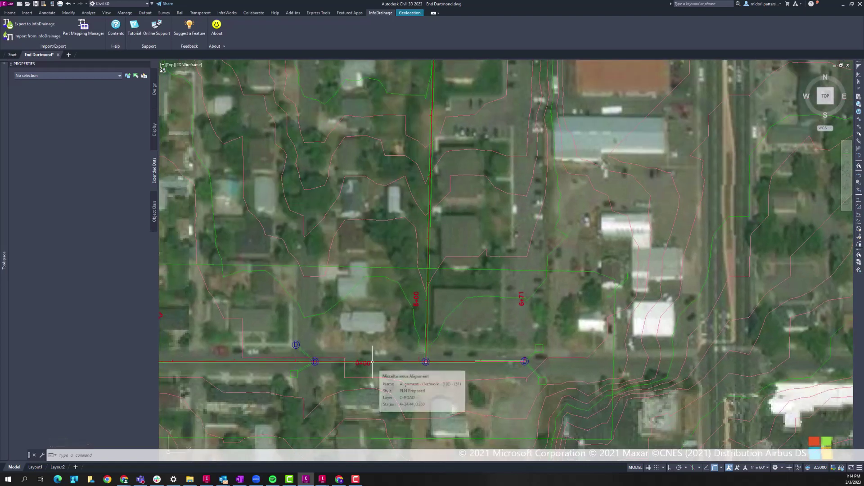
scroll(289, 342, "up", 2)
scroll(289, 343, "up", 2)
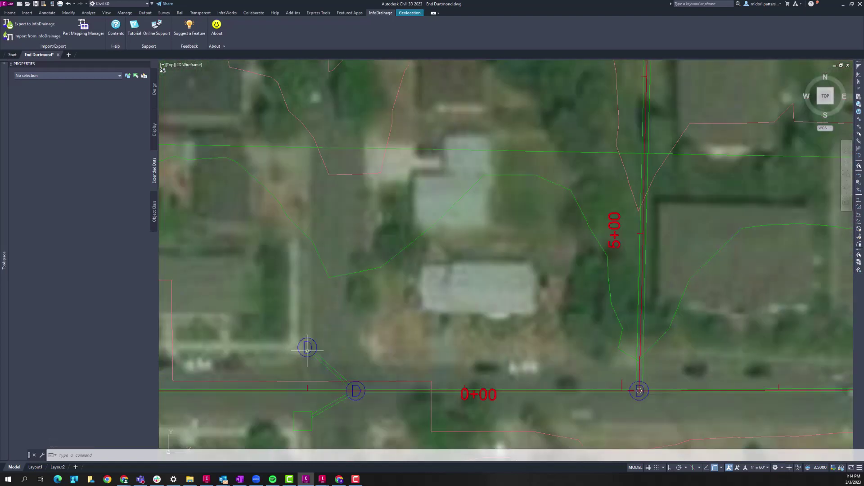
left_click(310, 337)
scroll(309, 395, "up", 2)
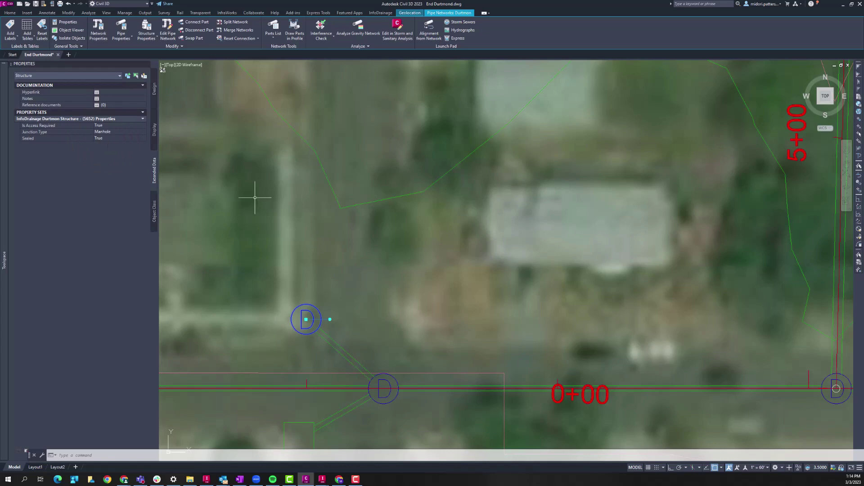
key("Escape")
scroll(335, 296, "down", 4)
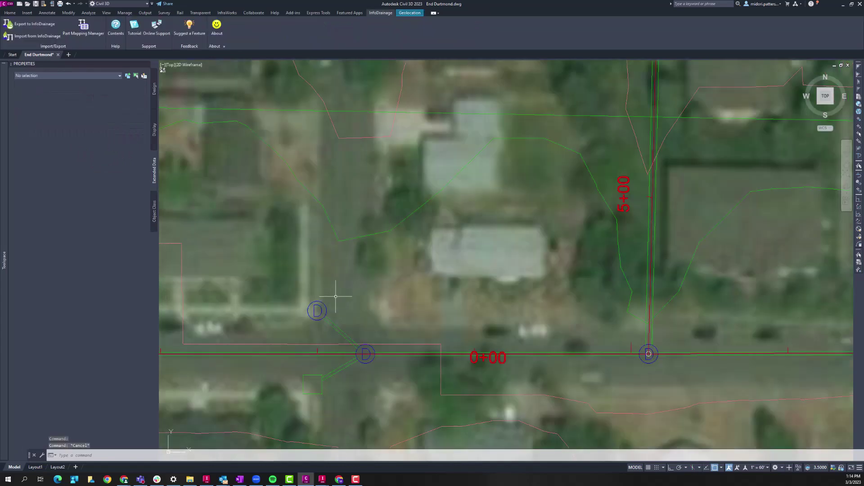
scroll(449, 226, "down", 5)
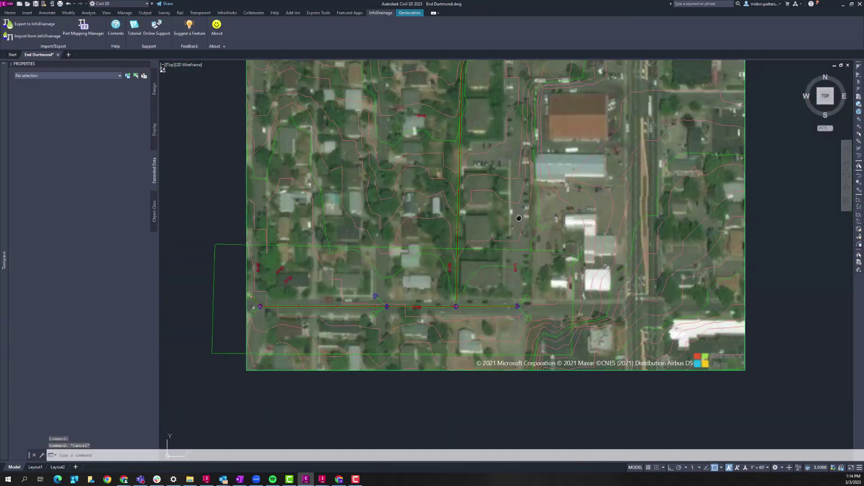
middle_click_drag(518, 201, 495, 240)
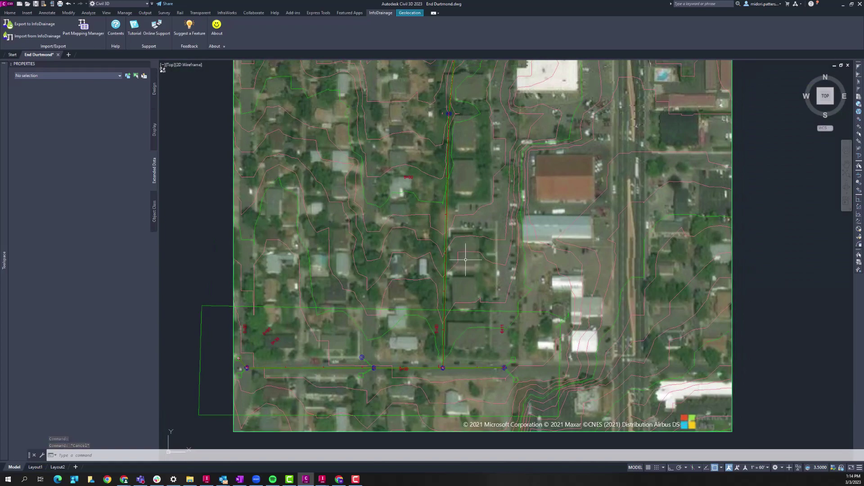
scroll(463, 264, "down", 2)
middle_click_drag(659, 242, 263, 320)
scroll(264, 320, "up", 3)
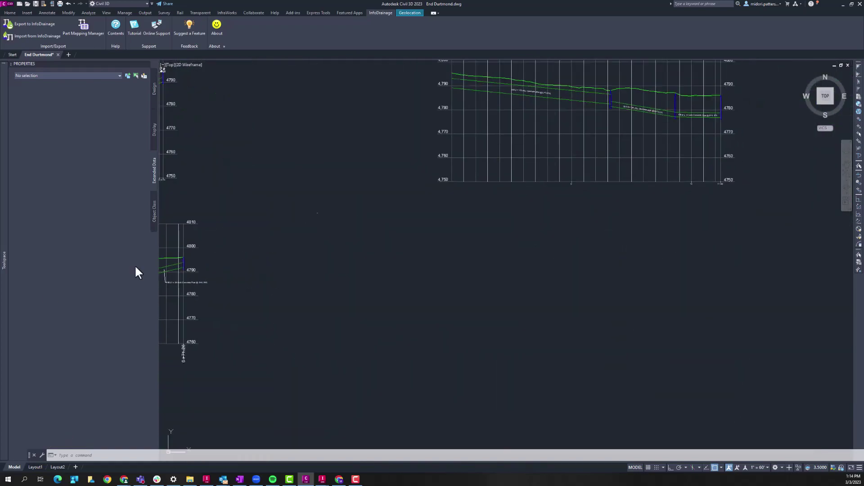
middle_click_drag(498, 185, 431, 230)
scroll(445, 207, "up", 2)
scroll(441, 193, "up", 4)
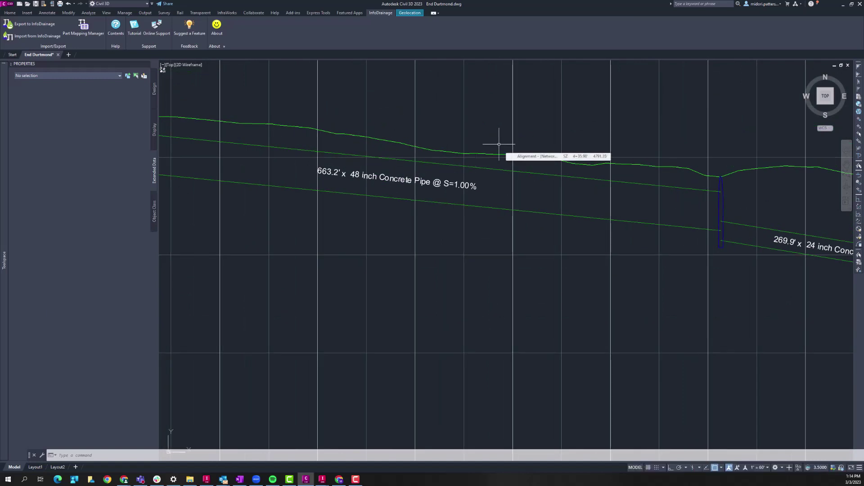
left_click(366, 176)
key("Escape")
key("Escape")
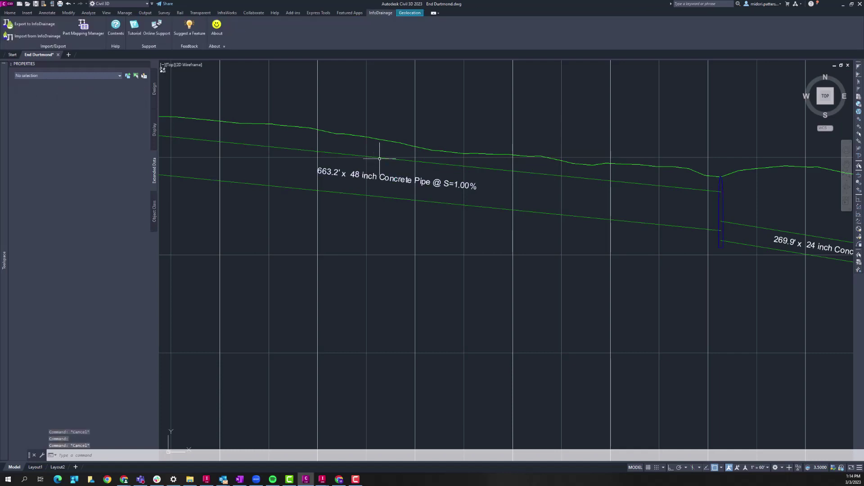
scroll(380, 158, "down", 8)
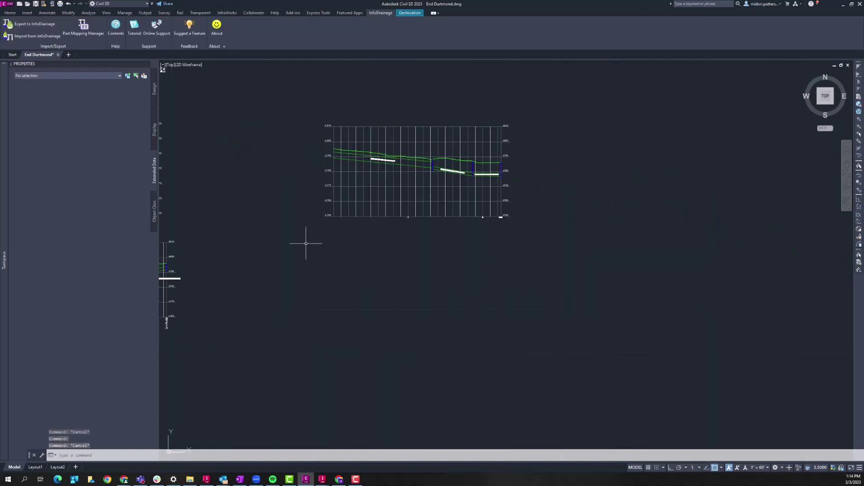
middle_click_drag(309, 241, 562, 243)
scroll(436, 296, "up", 8)
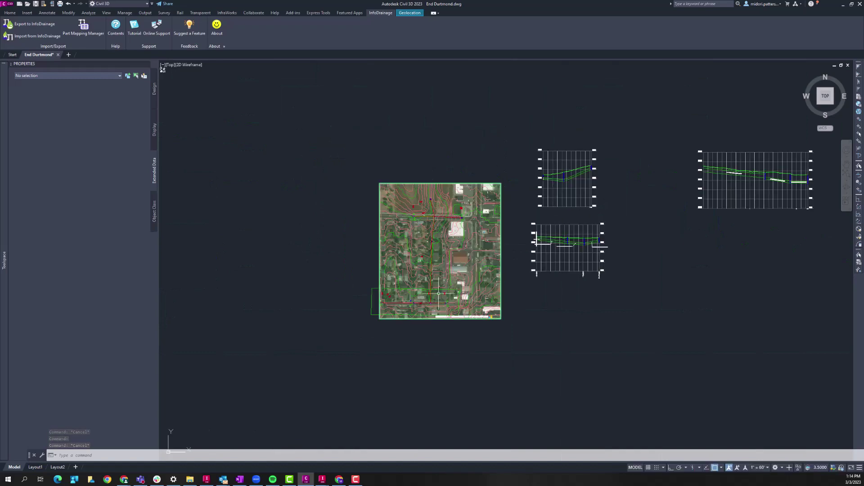
scroll(436, 295, "down", 8)
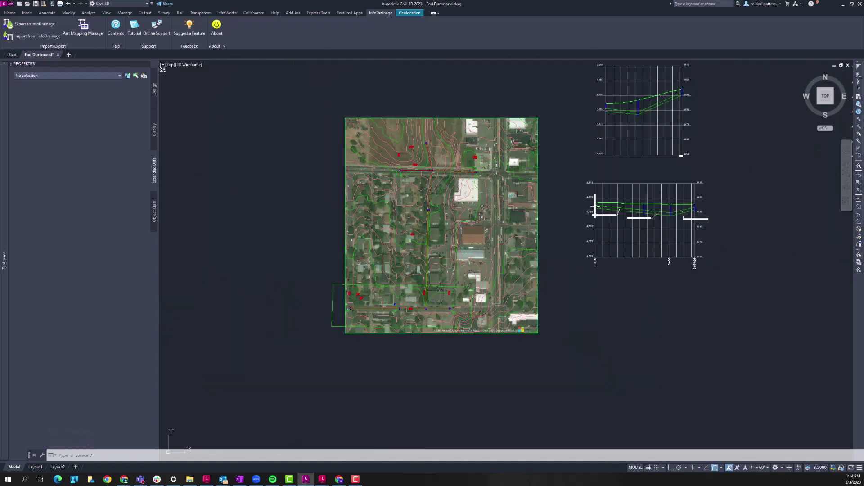
middle_click_drag(630, 309, 563, 340)
scroll(564, 340, "up", 2)
mouse_move(342, 297)
middle_mouse_down()
mouse_move(385, 299)
mouse_move(400, 350)
middle_mouse_up()
scroll(400, 350, "up", 5)
key("Escape")
key("Escape")
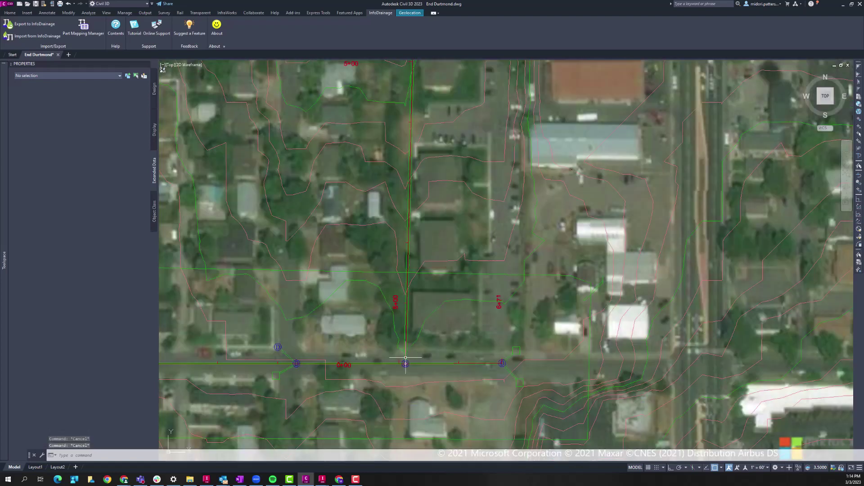
left_click(407, 356)
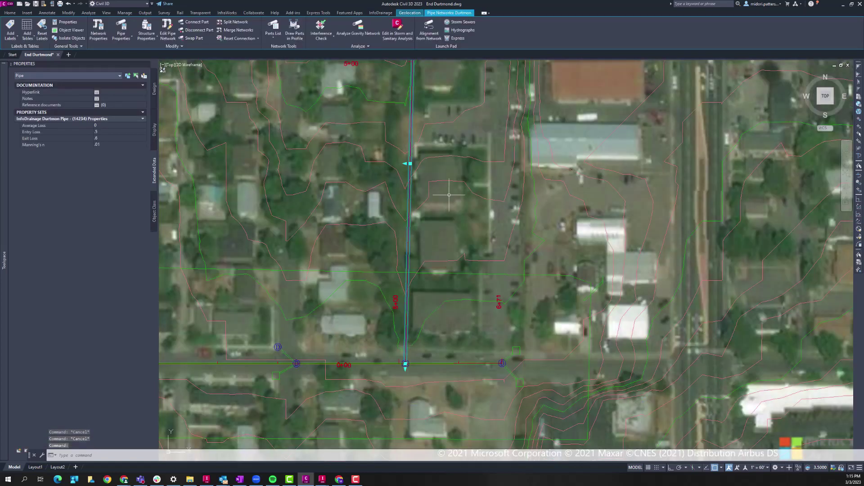
left_click(152, 93)
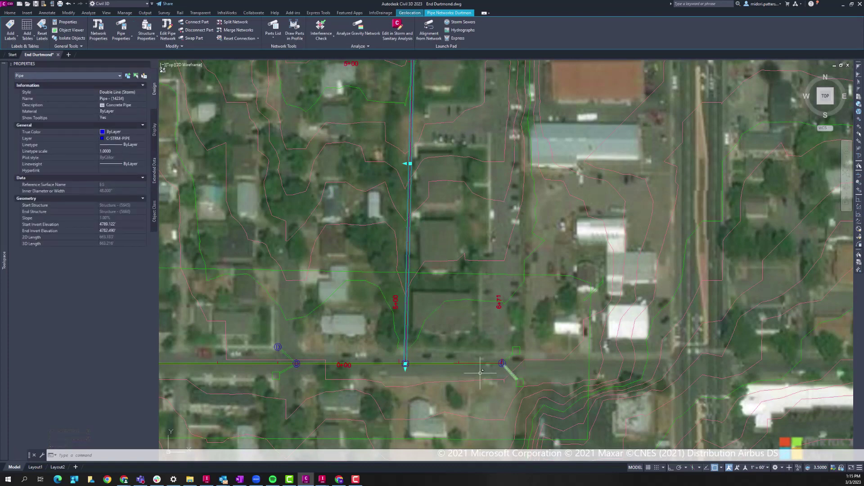
key("Escape")
middle_click_drag(355, 354, 502, 333)
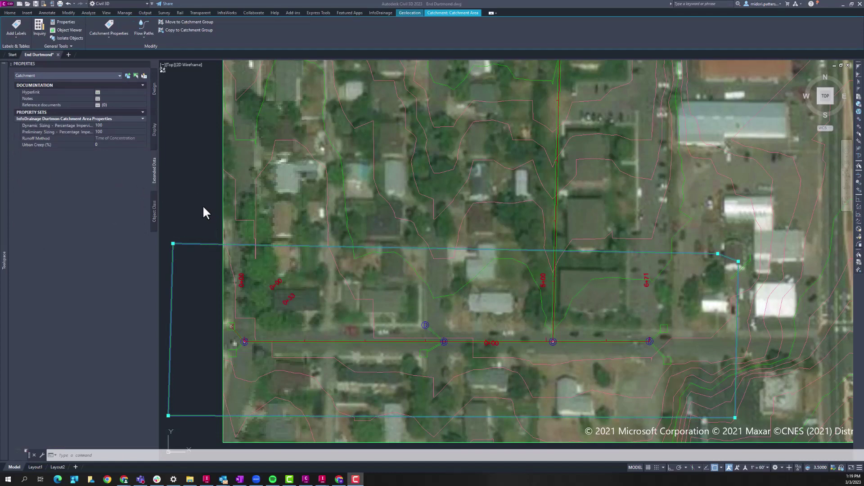
left_click(203, 220)
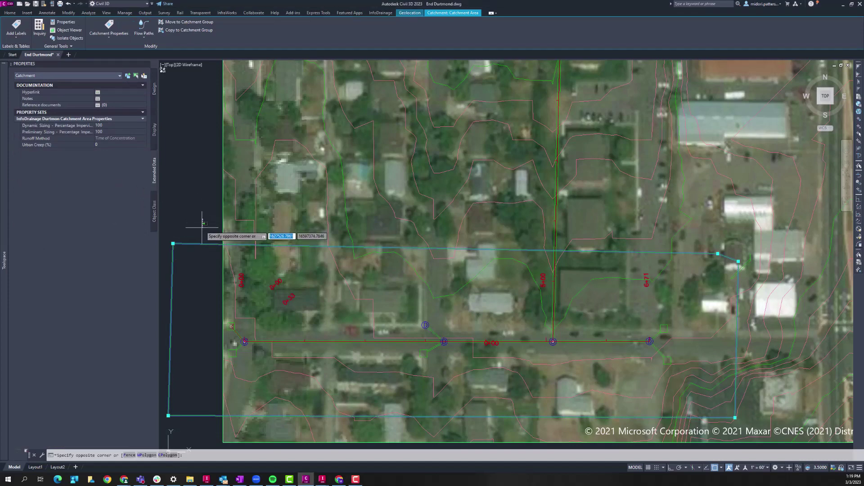
key("Escape")
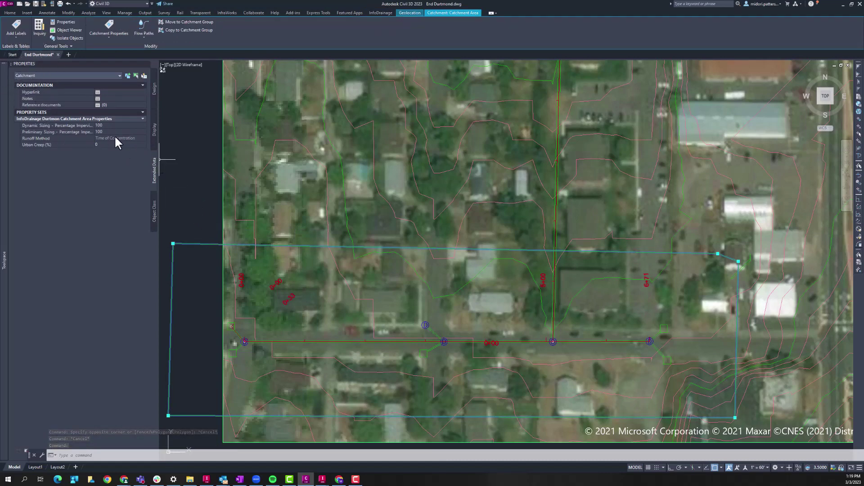
mouse_move(95, 127)
left_mouse_down()
mouse_move(107, 124)
mouse_move(79, 126)
left_mouse_up()
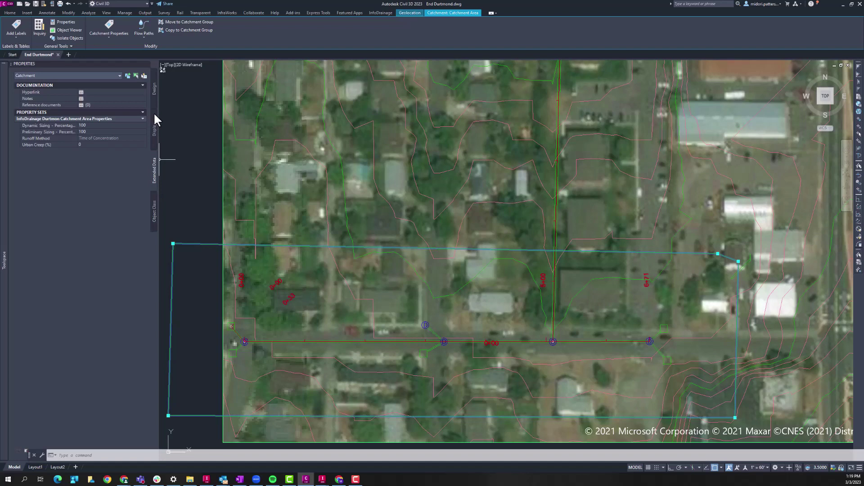
left_click(153, 99)
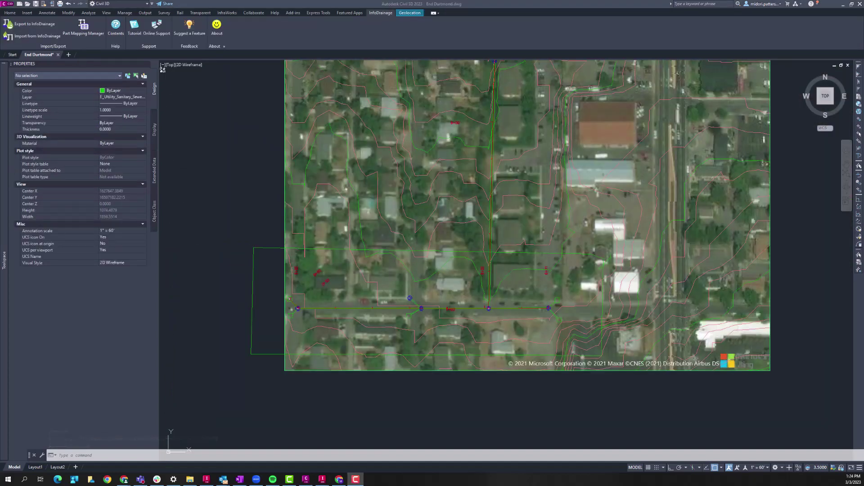
Set the catchment's runoff coefficient to 0.900
key("Escape")
key("Escape")
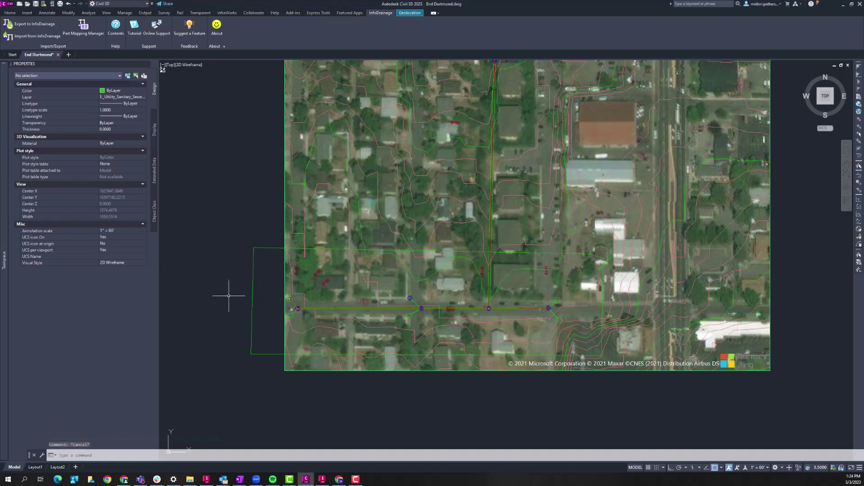
scroll(249, 278, "up", 4)
scroll(248, 278, "down", 4)
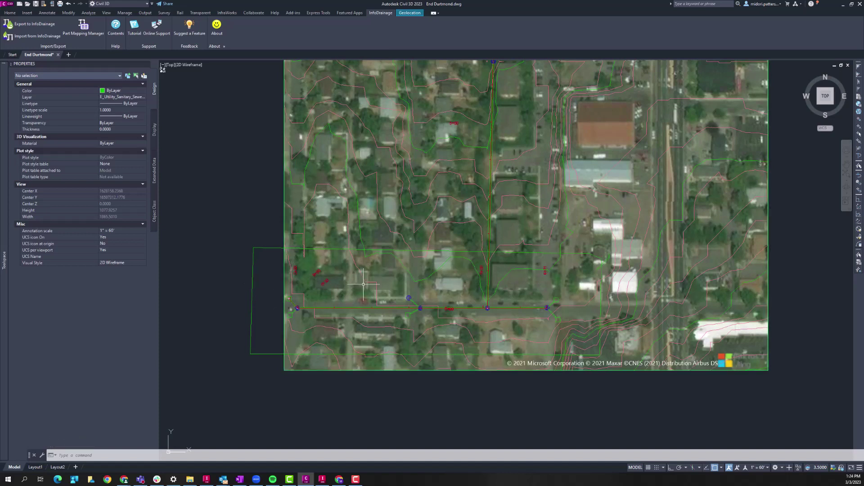
left_click(268, 248)
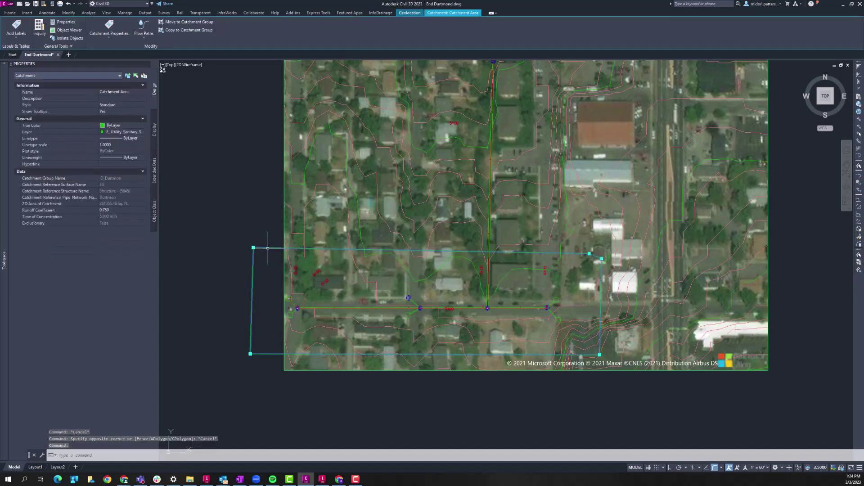
left_click_drag(124, 212, 98, 210)
type("0.9")
left_click(212, 187)
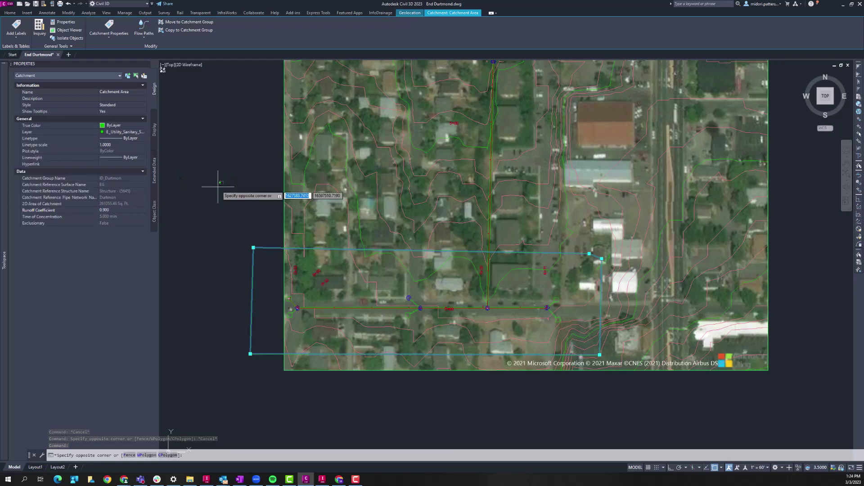
key("Escape")
scroll(400, 326, "up", 2)
key("Escape")
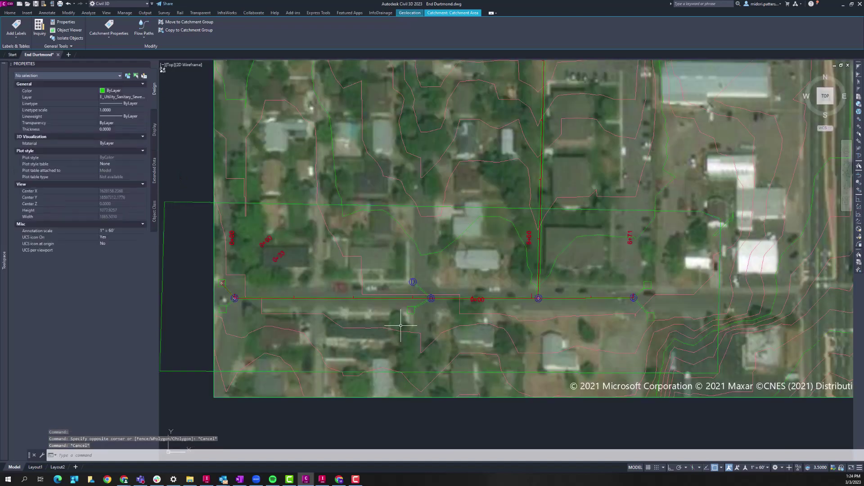
Set Is Access Required to True for the main-line manhole
scroll(402, 298, "up", 2)
left_click(403, 263)
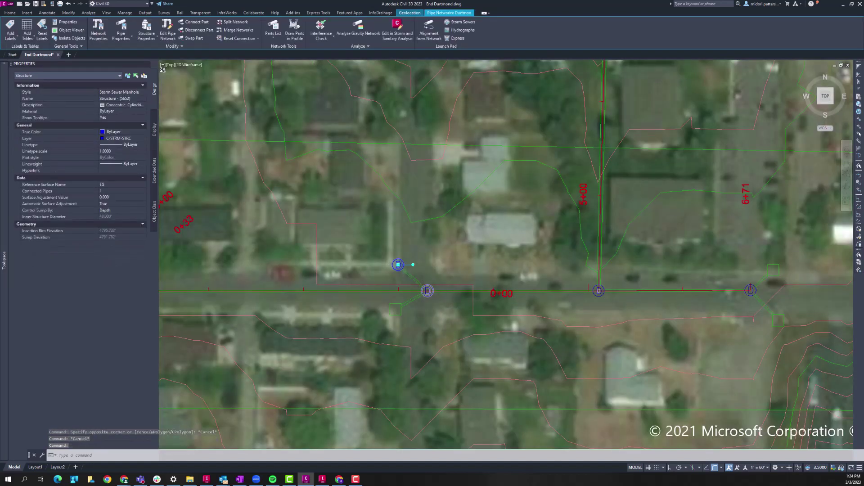
scroll(428, 291, "up", 2)
key("Escape")
left_click(429, 291)
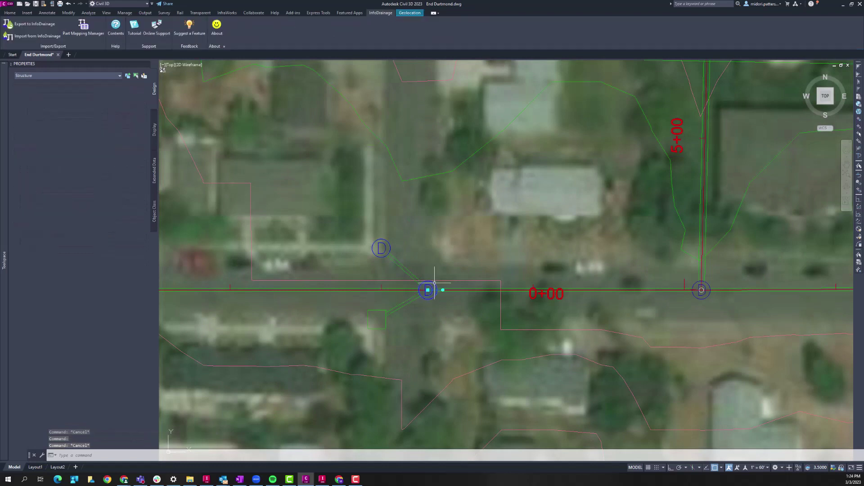
left_click(153, 166)
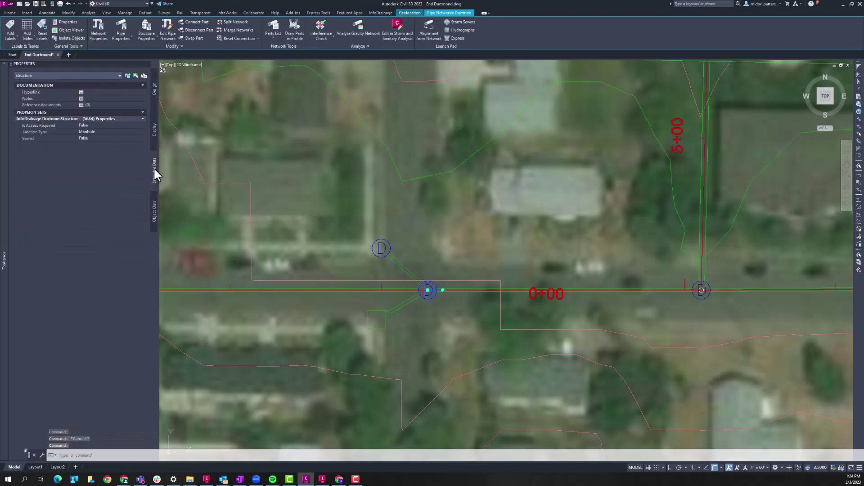
left_click(115, 123)
left_click(143, 125)
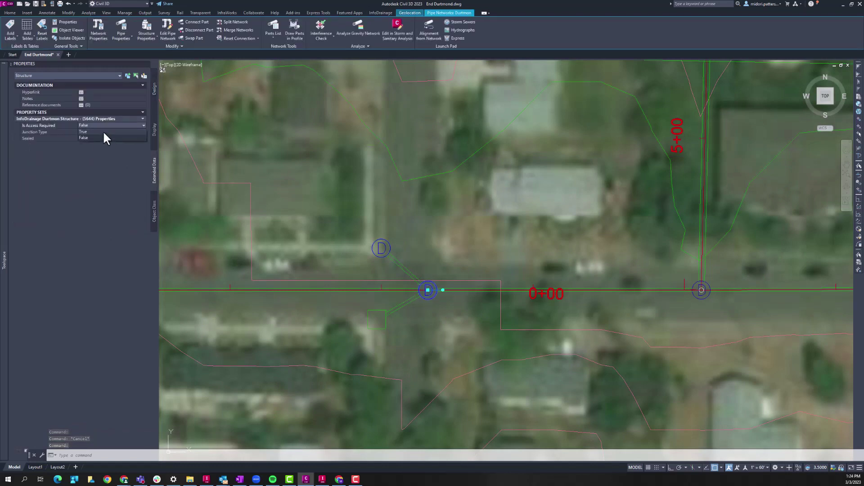
left_click(103, 131)
key("Escape")
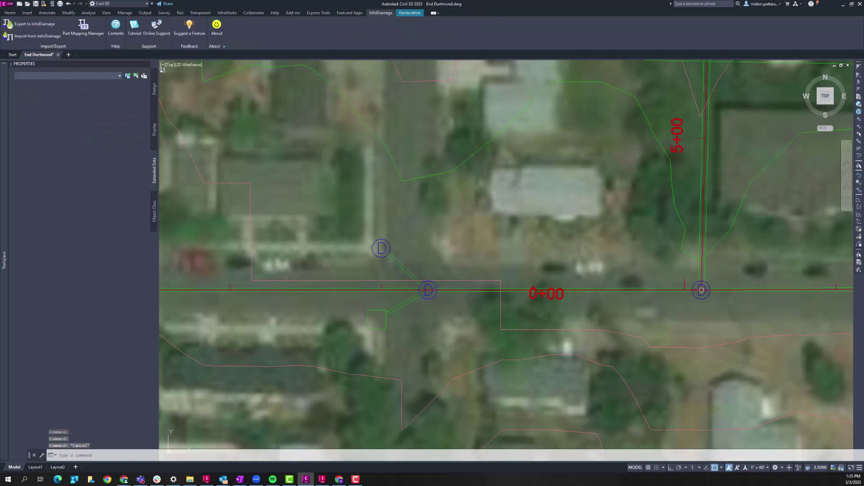
Grip-move the square catch basin east by its centre
left_click(376, 320)
left_click(377, 320)
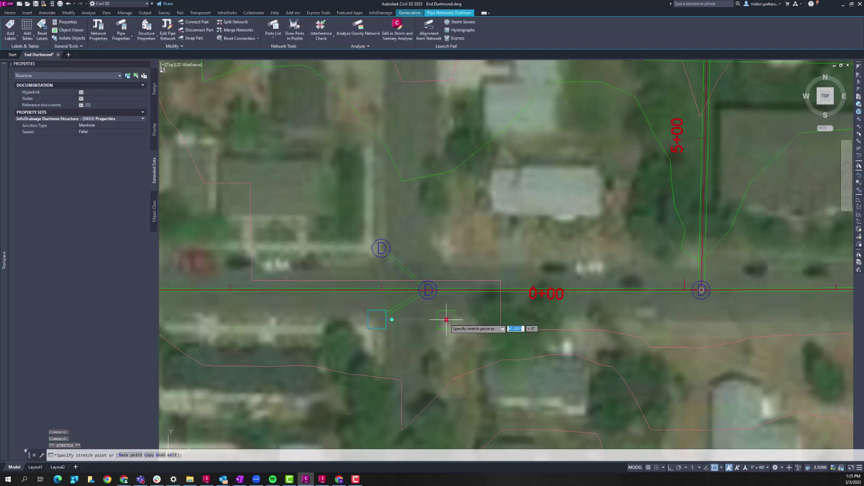
key("Escape")
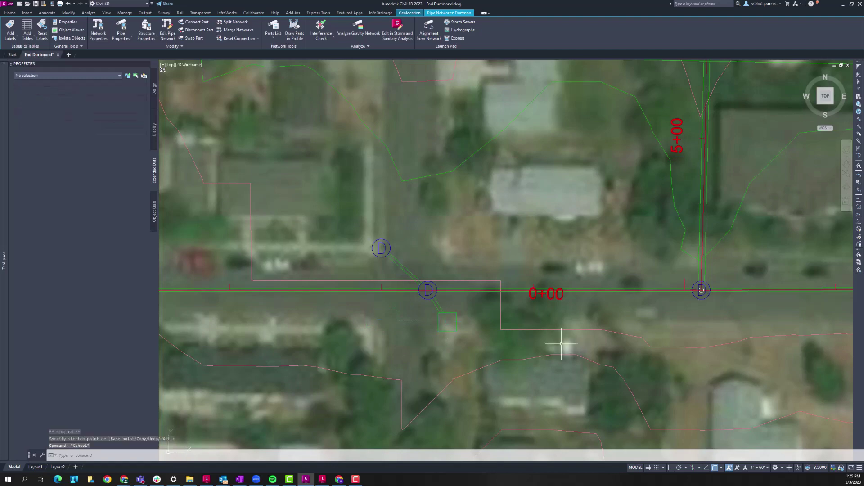
scroll(468, 338, "down", 3)
scroll(468, 337, "down", 5)
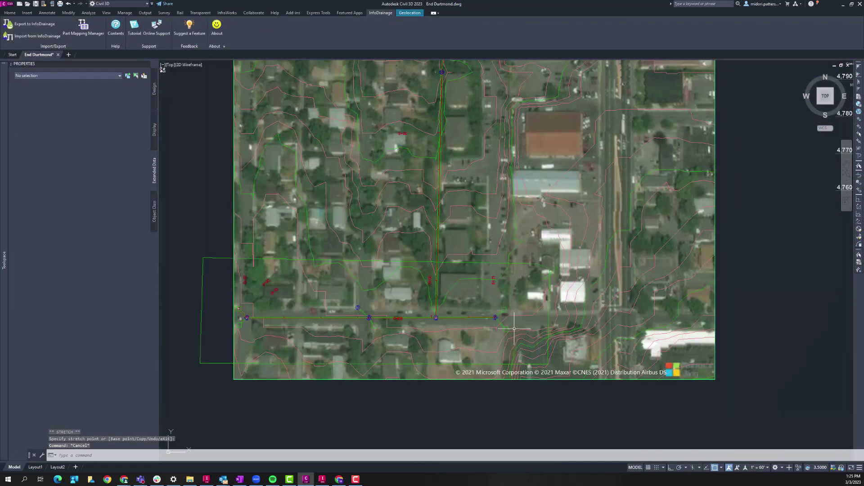
scroll(513, 329, "up", 5)
scroll(445, 314, "up", 3)
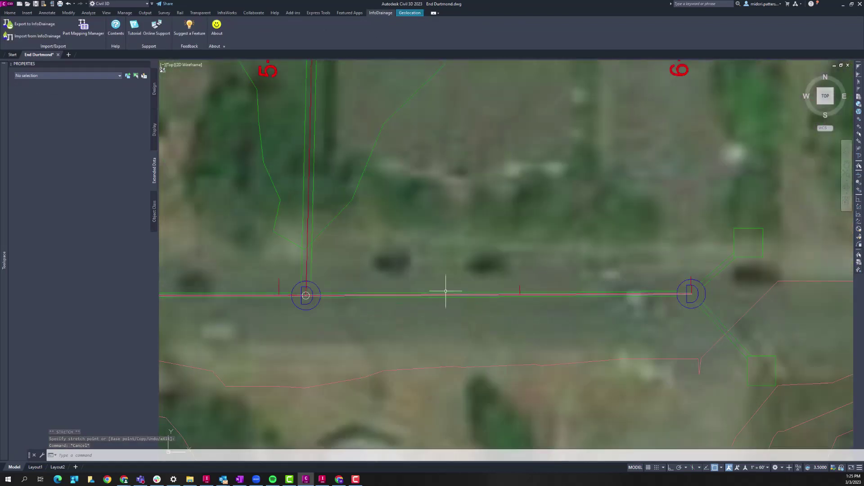
Swap the pipe between the two manholes to a 36 inch Concrete Pipe
left_click(445, 293)
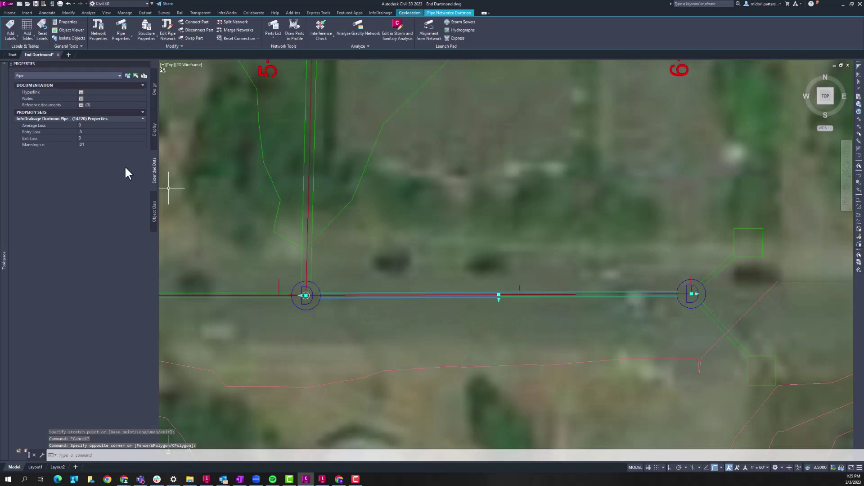
left_click(153, 98)
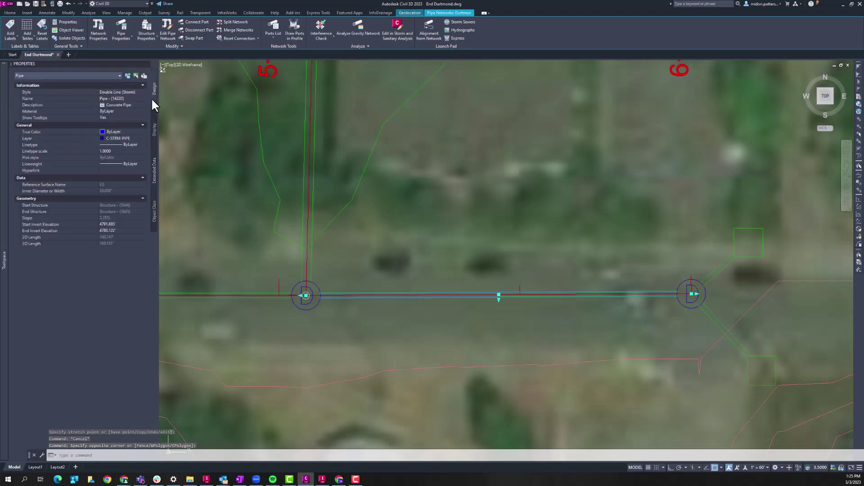
right_click(419, 291)
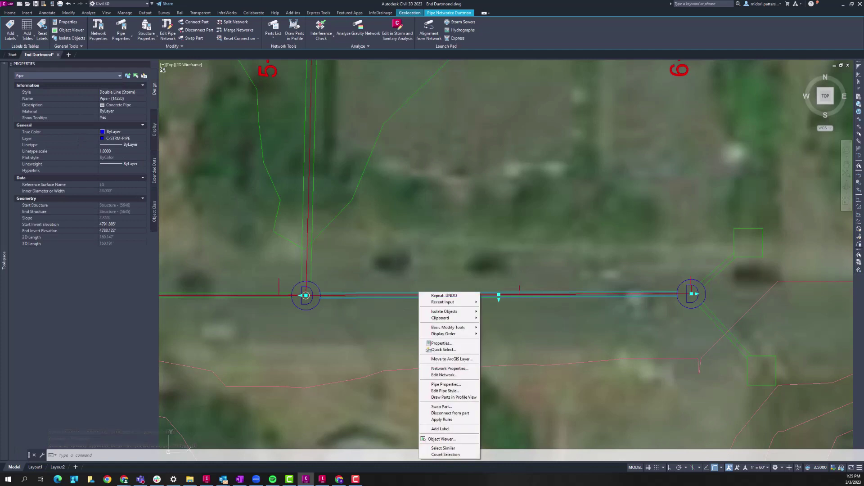
left_click(441, 407)
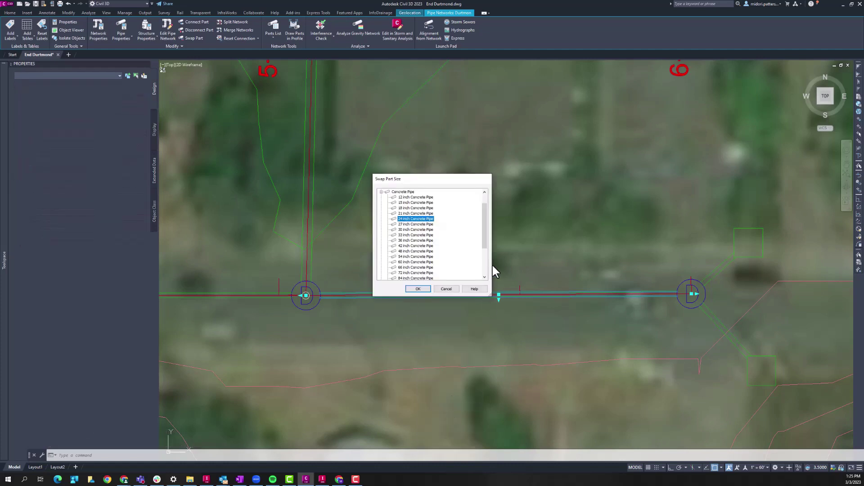
left_click(406, 240)
left_click(419, 289)
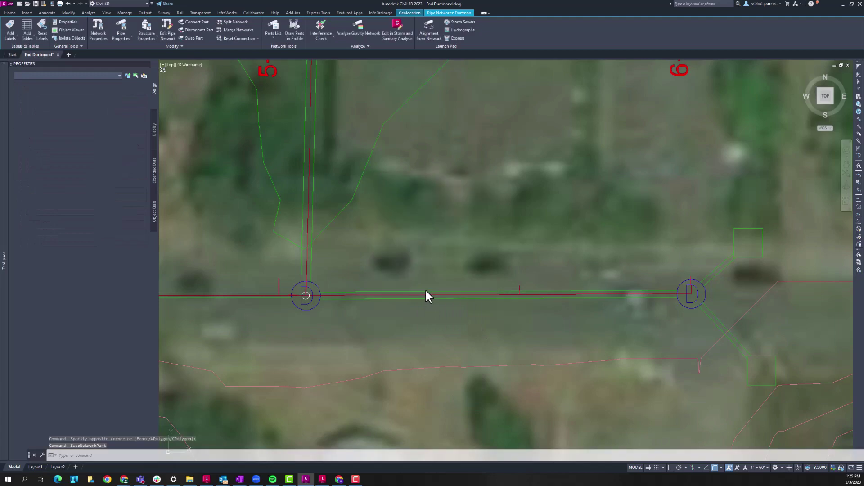
scroll(333, 328, "down", 7)
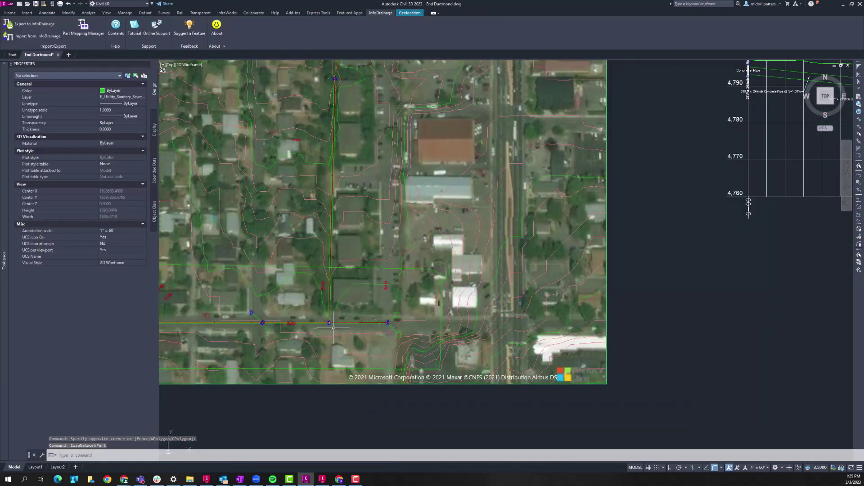
scroll(333, 328, "down", 3)
middle_click_drag(438, 269, 448, 311)
middle_click_drag(478, 268, 470, 278)
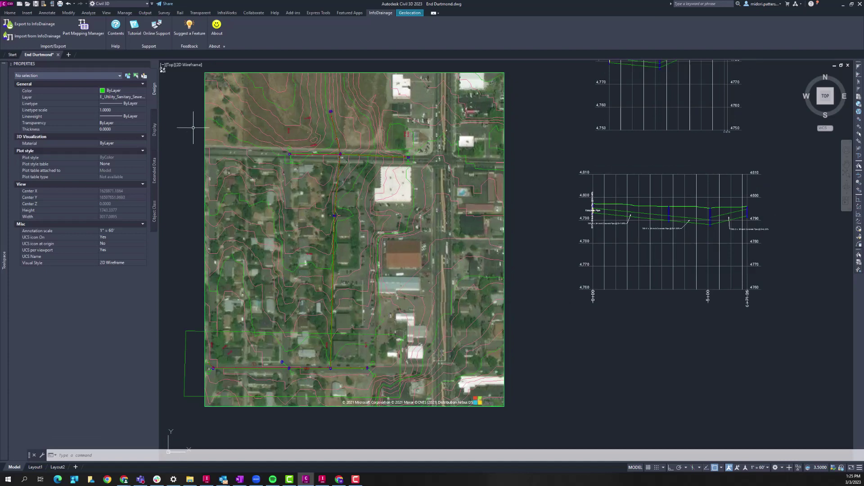
Export to InfoDrainage, overwriting test.iddx, with the Durtmon network included
left_click(54, 25)
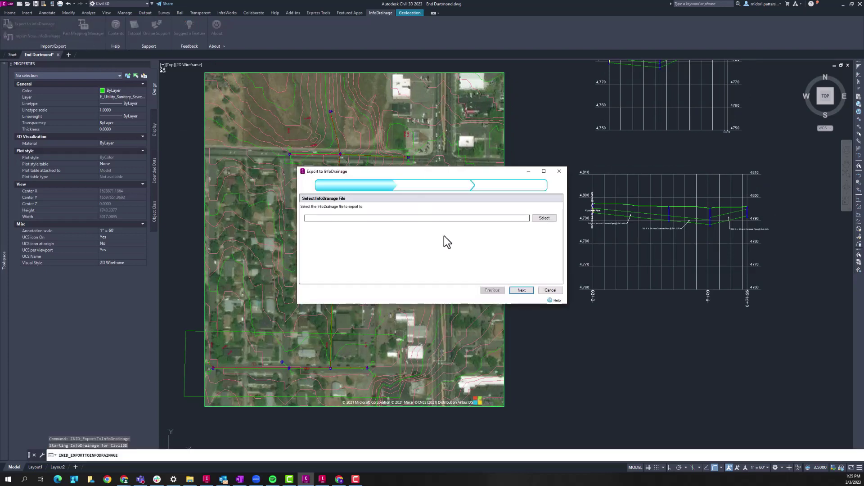
left_click(541, 219)
left_click(420, 234)
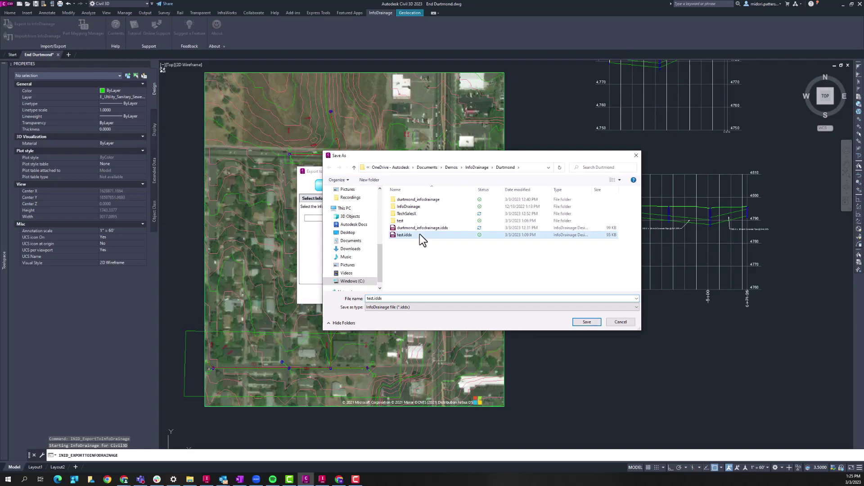
left_click(578, 321)
left_click(449, 240)
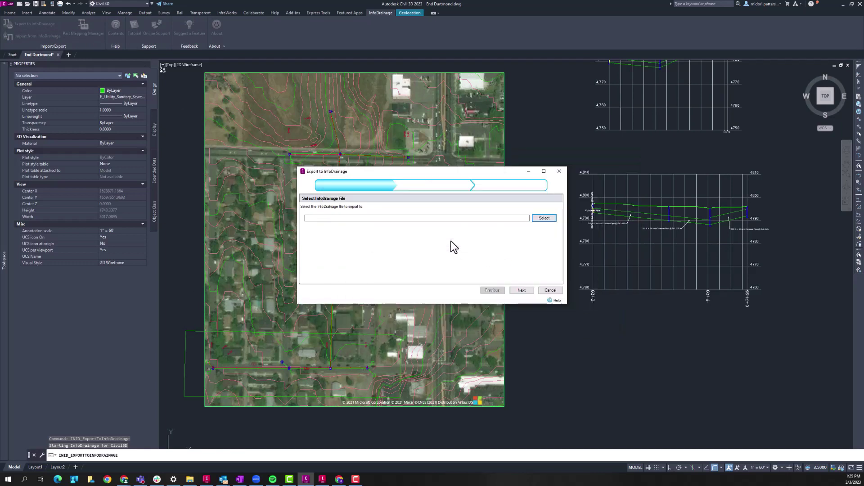
left_click(522, 291)
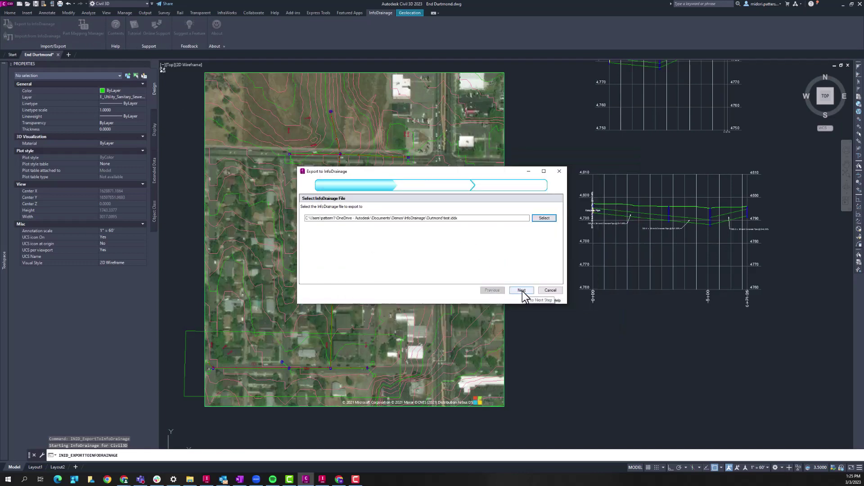
left_click(319, 222)
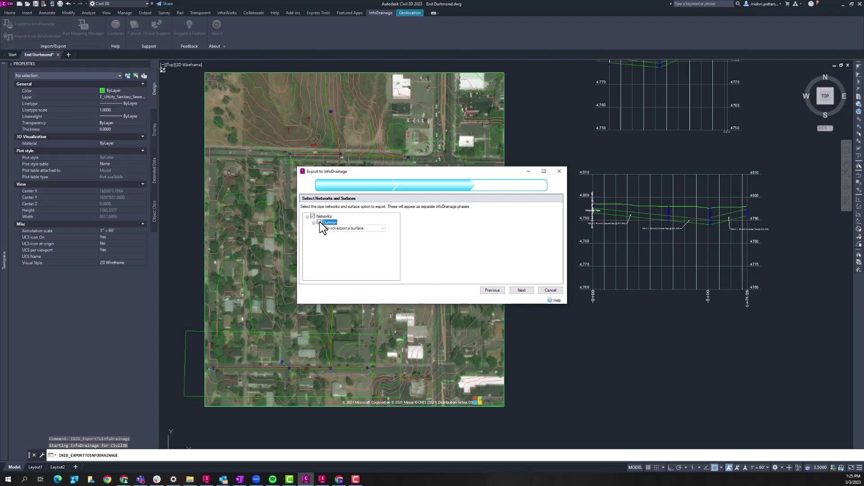
left_click(521, 290)
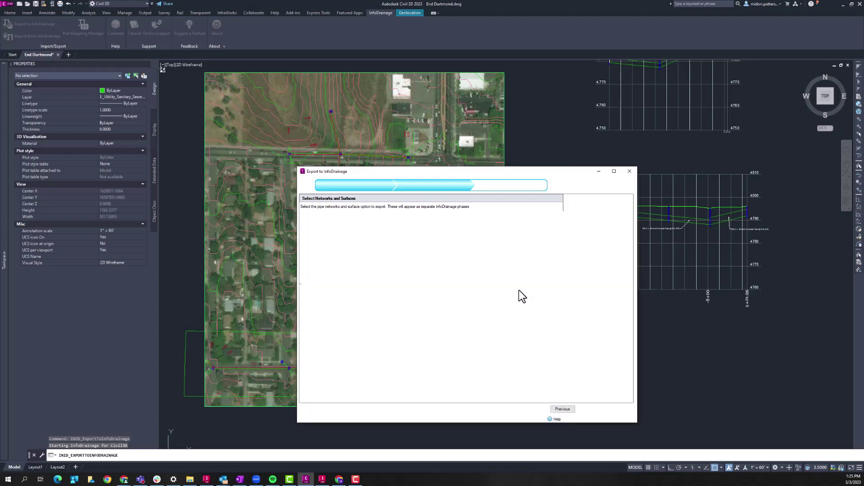
Map the concrete pipe diameters to 24, 48 and 36 inches
left_click(532, 271)
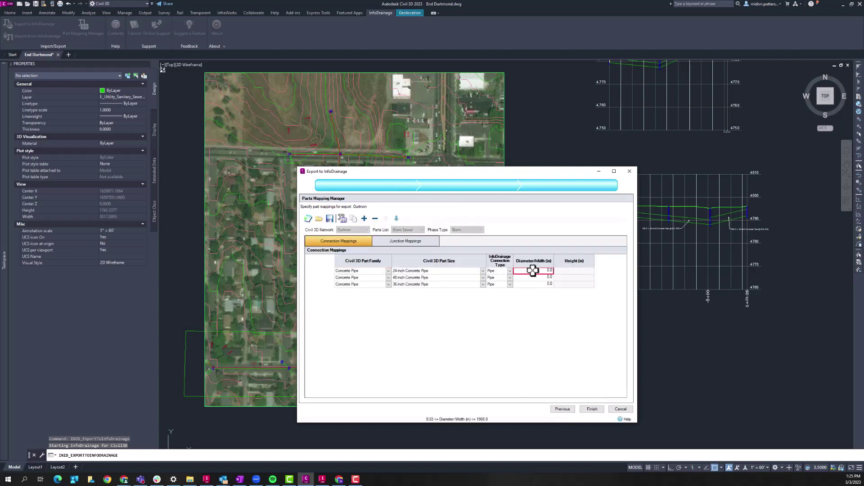
type("24")
left_click(533, 277)
type("48")
left_click(540, 284)
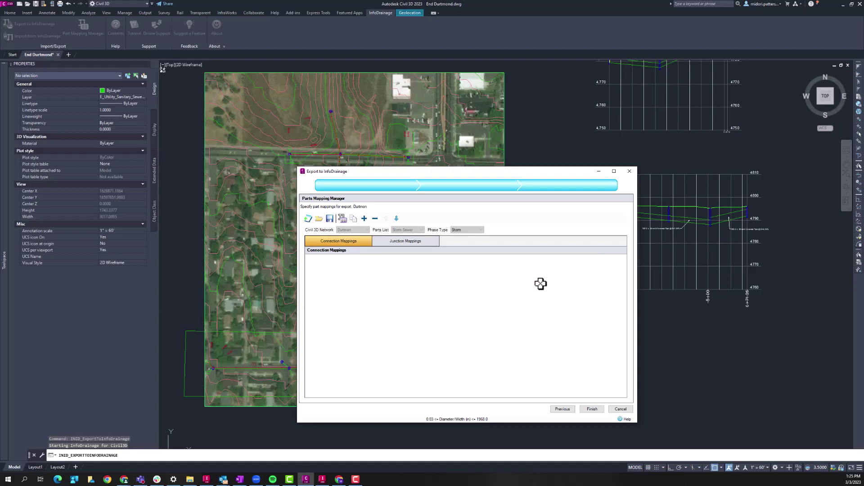
type("36")
Map the circular structure diameter to 4 and the rectangular structure to 1.5, then finish
left_click(420, 243)
left_click(580, 271)
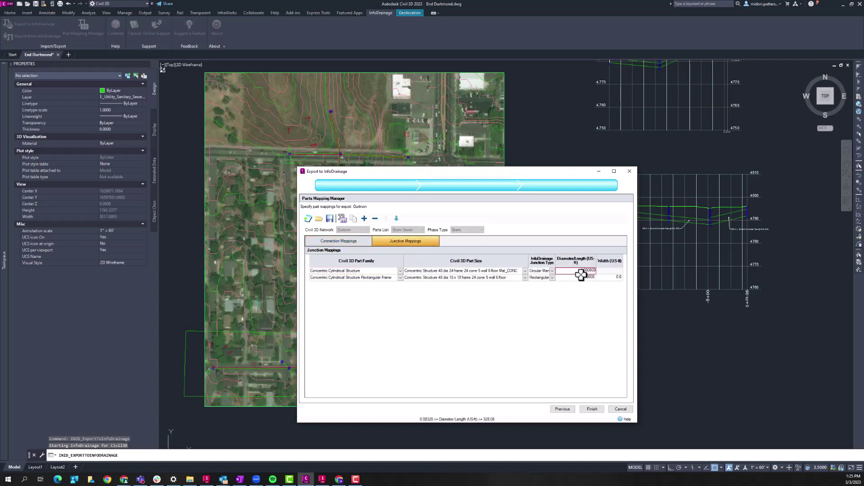
type("4")
left_click(580, 277)
type("1.5")
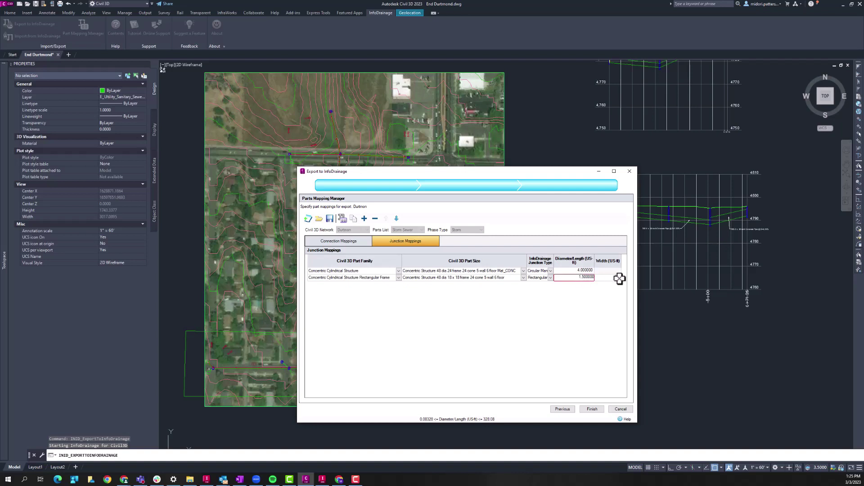
left_click(611, 277)
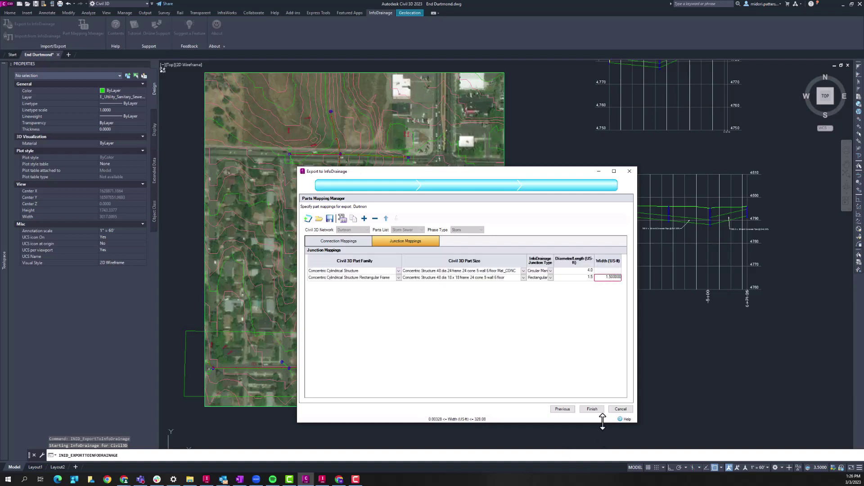
left_click(592, 409)
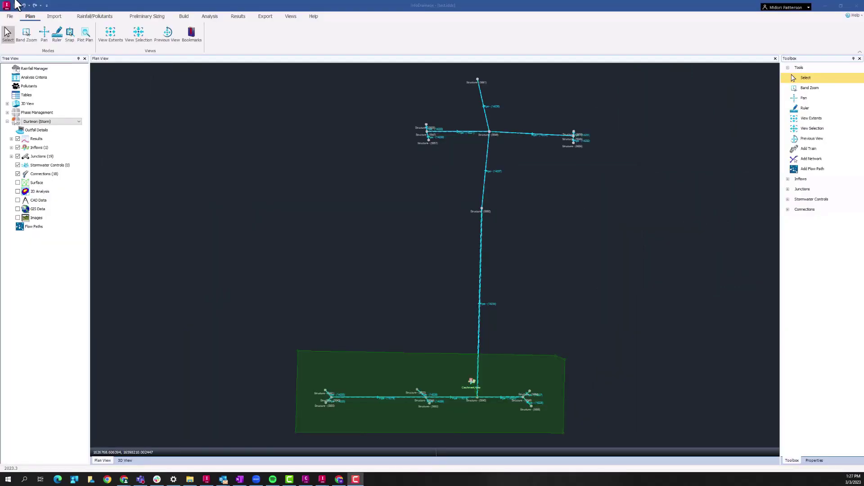
In InfoDrainage, check the catchment area's volumetric runoff coefficient without changes
left_click(452, 13)
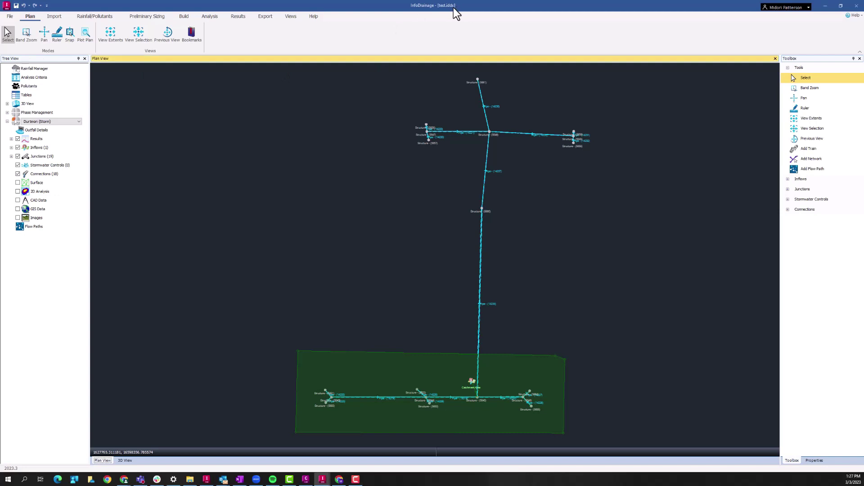
left_click(358, 378)
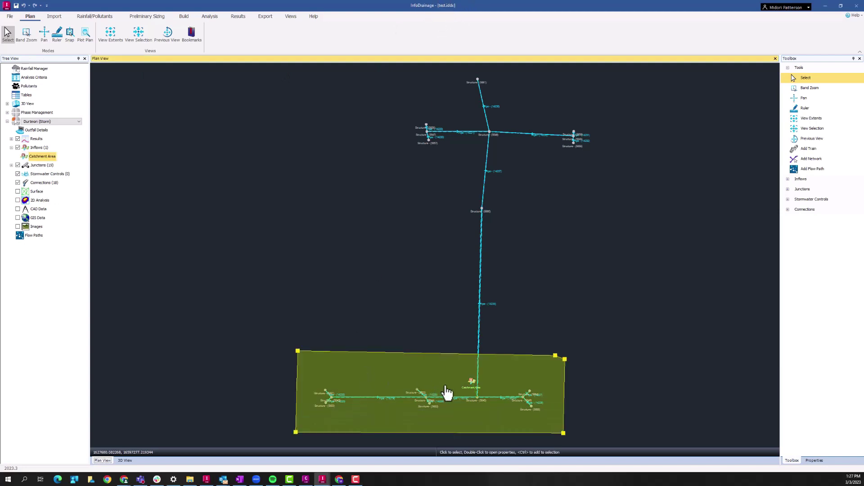
double_click(477, 390)
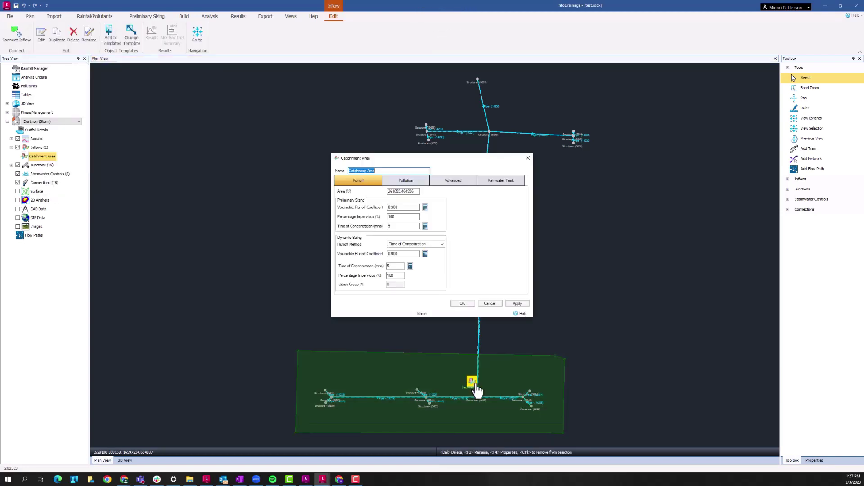
left_click(388, 207)
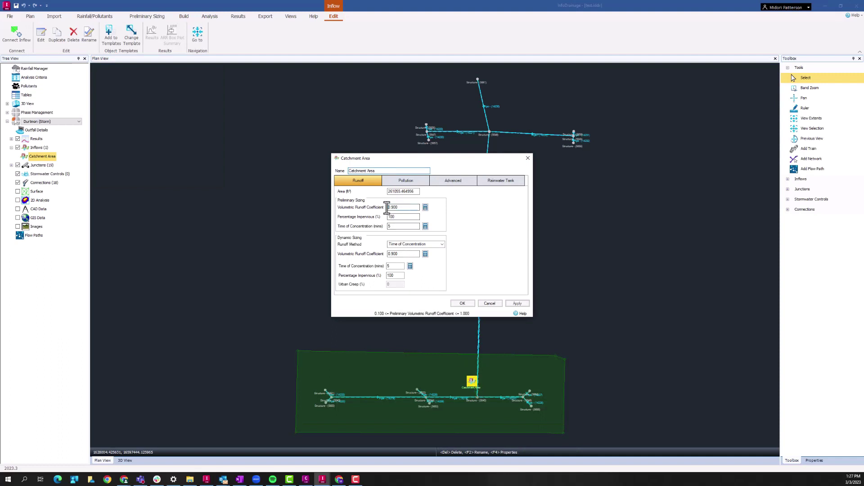
left_click(489, 304)
left_click(586, 323)
Inspect Structure (5644)'s properties and cancel without changes
scroll(443, 408, "up", 2)
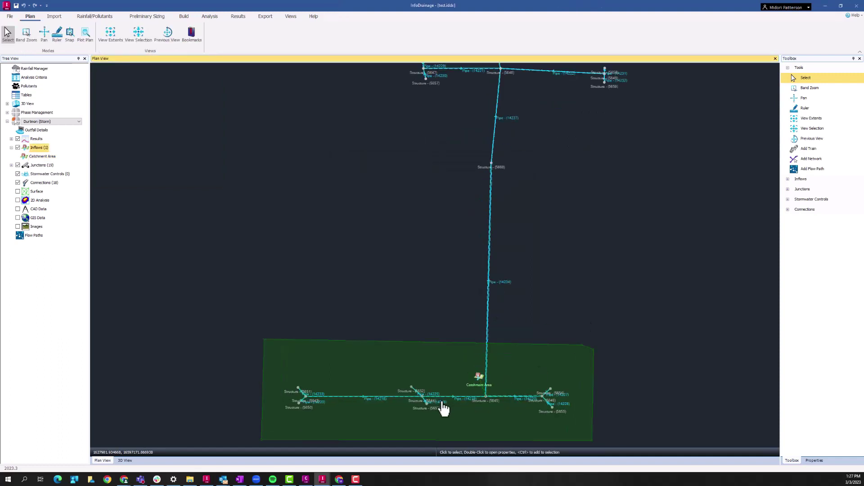
scroll(443, 407, "up", 3)
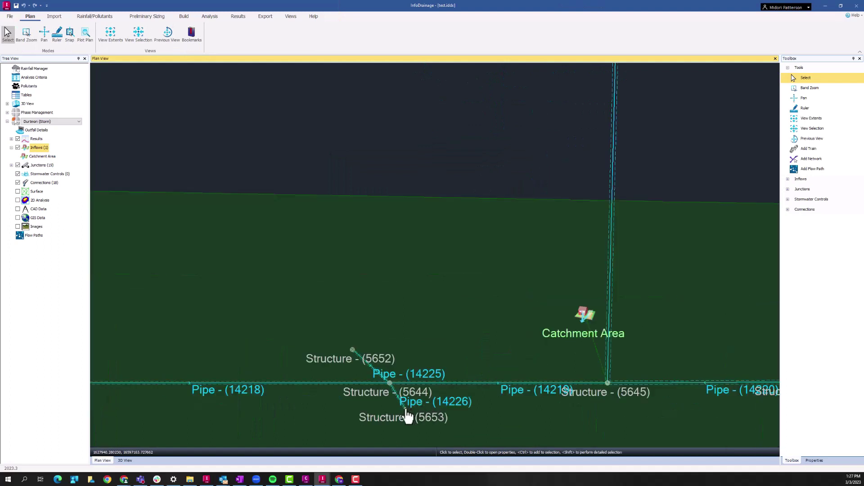
scroll(405, 415, "up", 1)
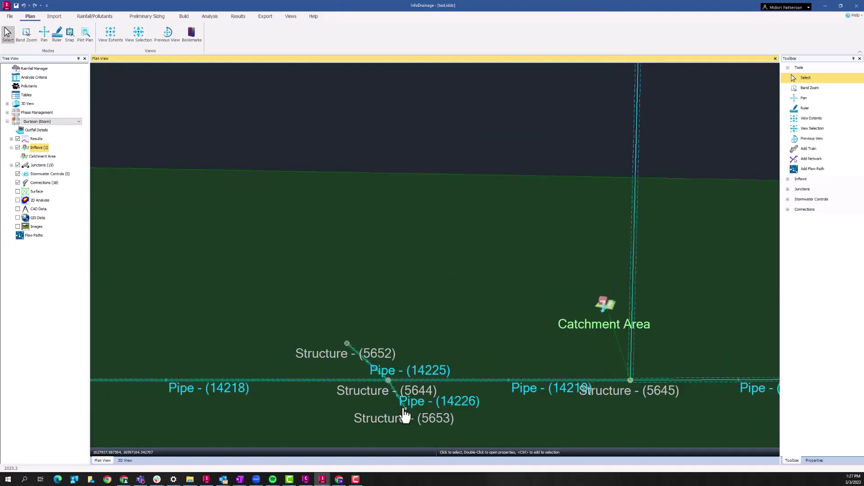
left_click(389, 382)
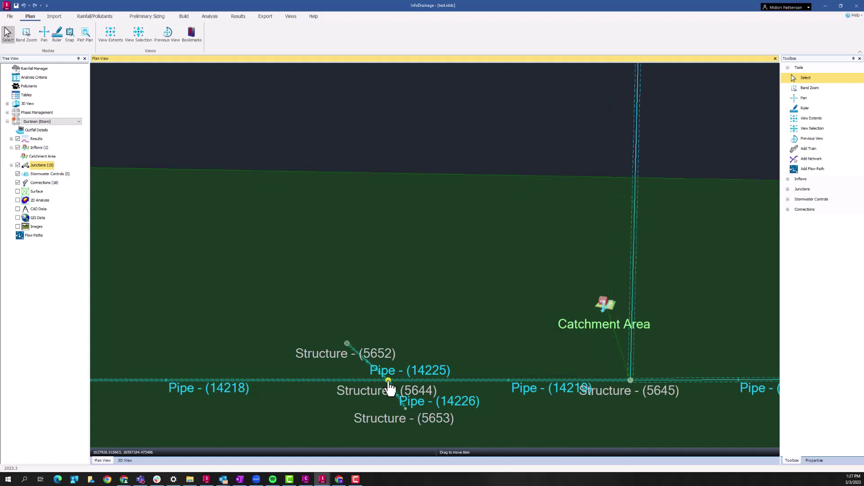
double_click(389, 383)
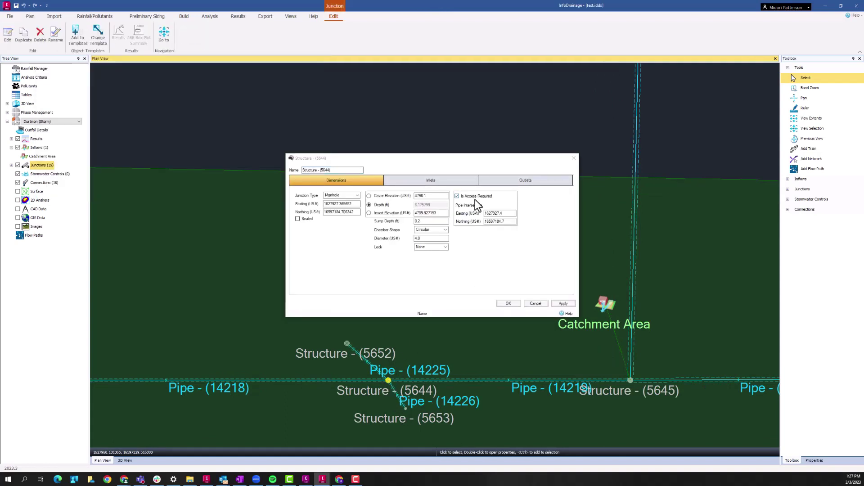
left_click(535, 303)
Inspect Pipe (14220)'s connections table and cancel without changes
scroll(536, 308, "down", 6)
scroll(616, 331, "up", 3)
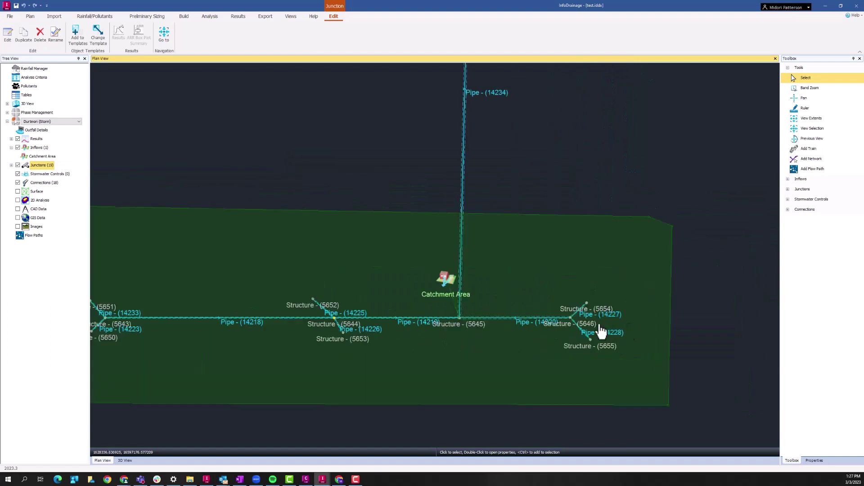
left_click(543, 323)
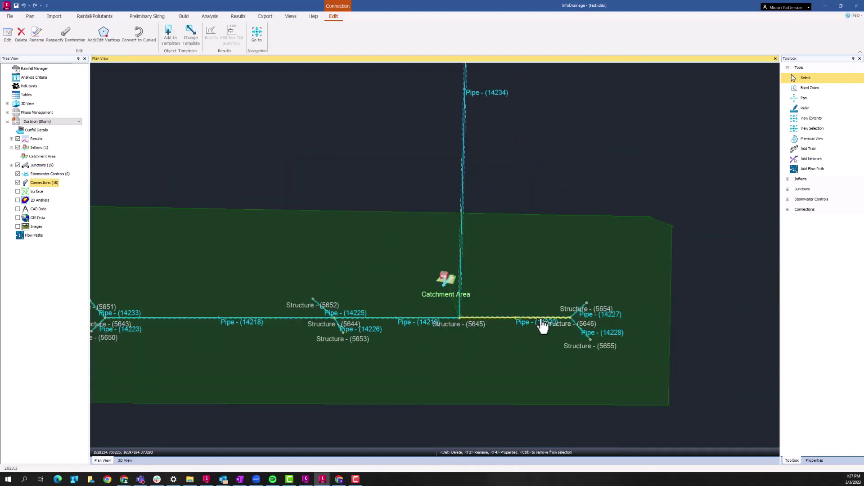
double_click(543, 324)
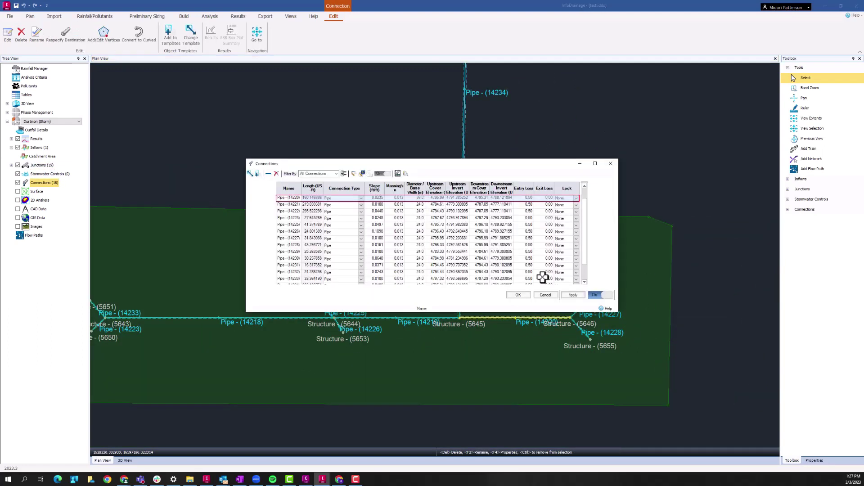
left_click(545, 295)
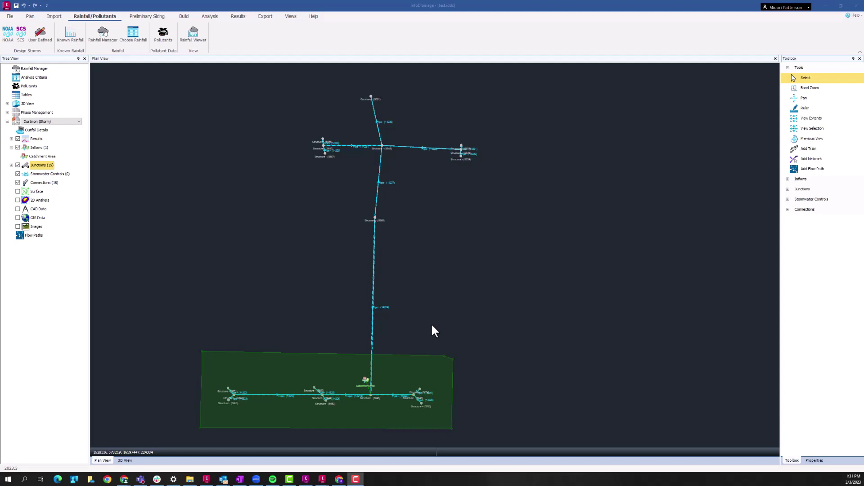
Bring InfoDrainage forward and pan the plan view slightly up and right
left_click(493, 7)
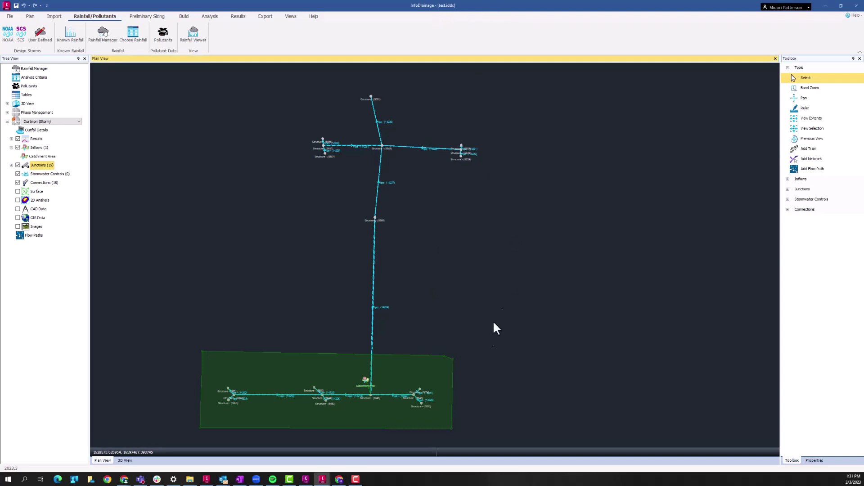
middle_click_drag(474, 400, 487, 375)
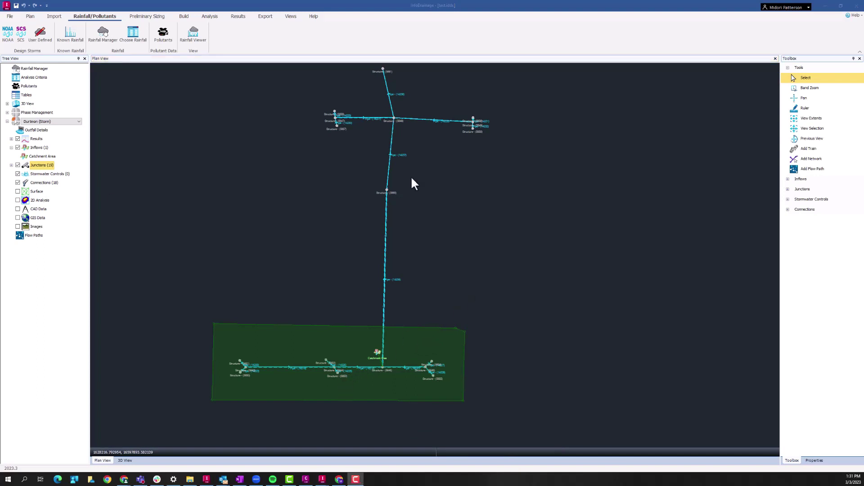
Open the Rainfall Manager and expand Design Storms to show NOAA, SCS and User Defined
left_click(103, 33)
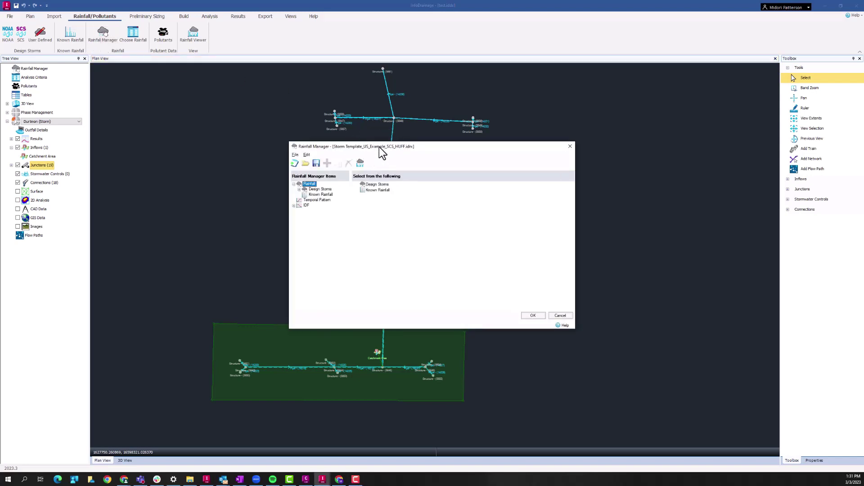
left_click(299, 189)
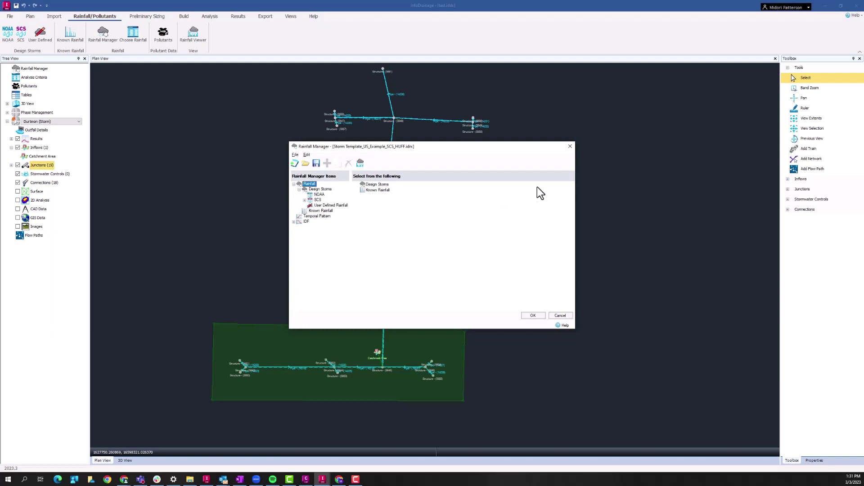